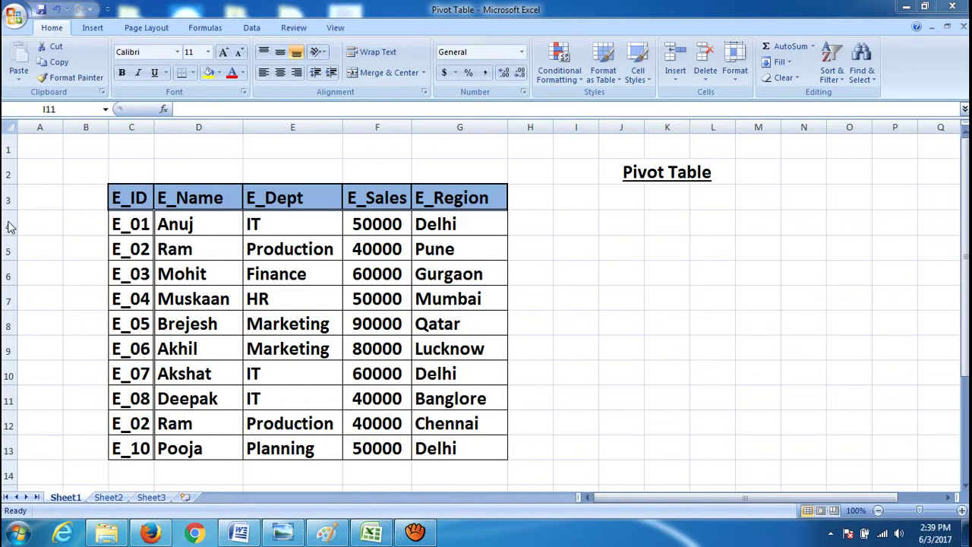
pyautogui.click(52, 274)
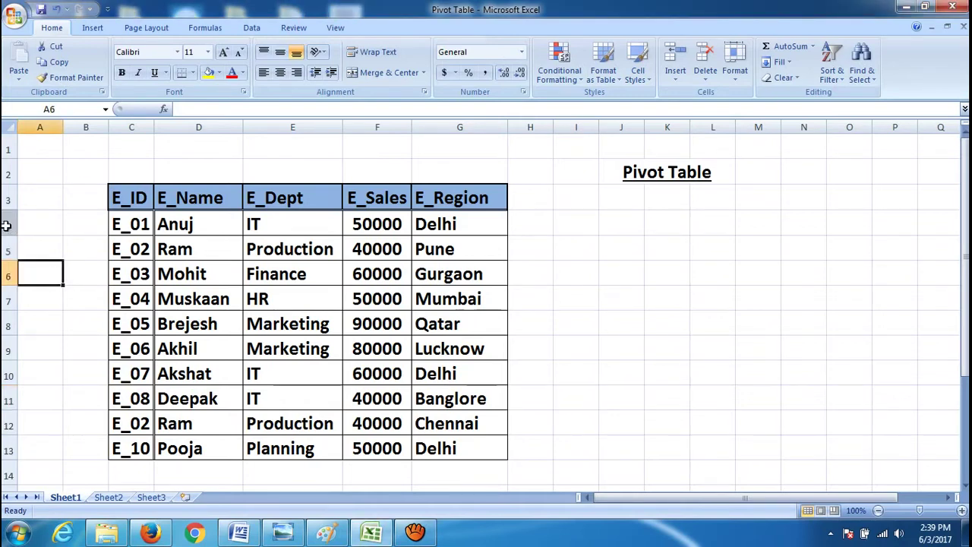
pyautogui.moveTo(6, 226); pyautogui.dragTo(6, 452)
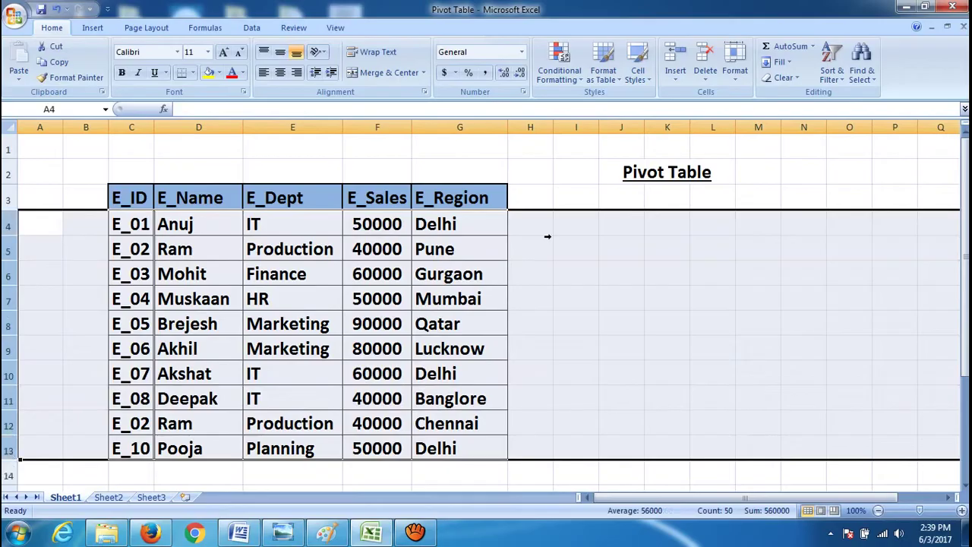
pyautogui.click(611, 196)
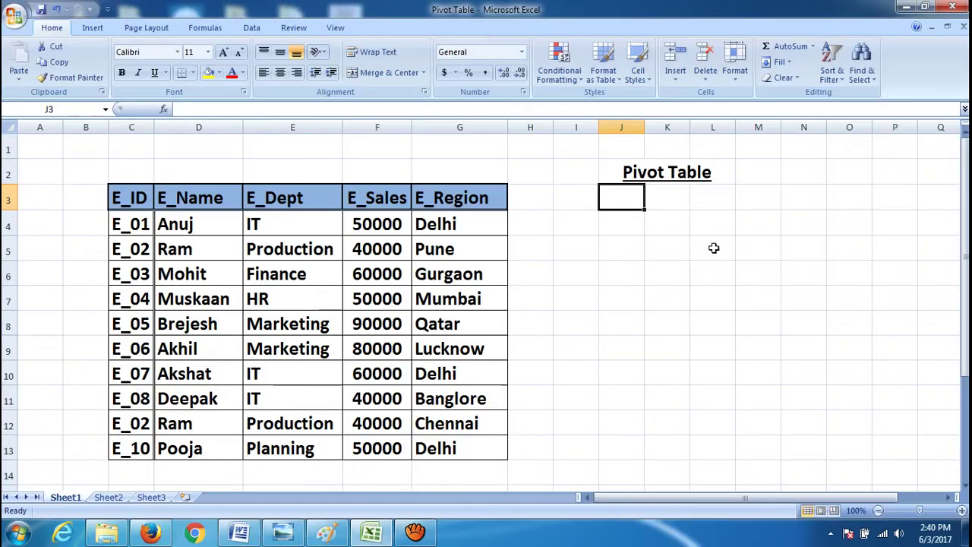
pyautogui.click(717, 173)
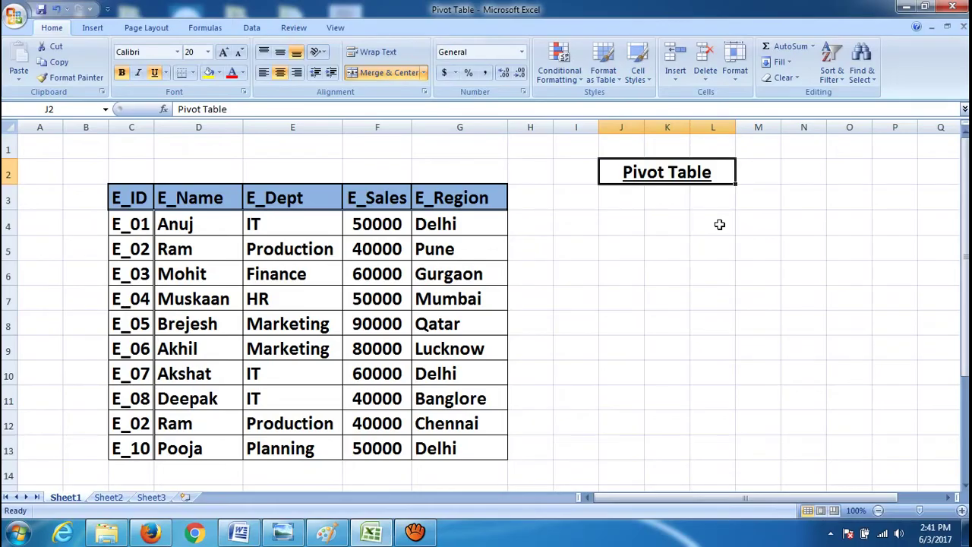
pyautogui.click(629, 223)
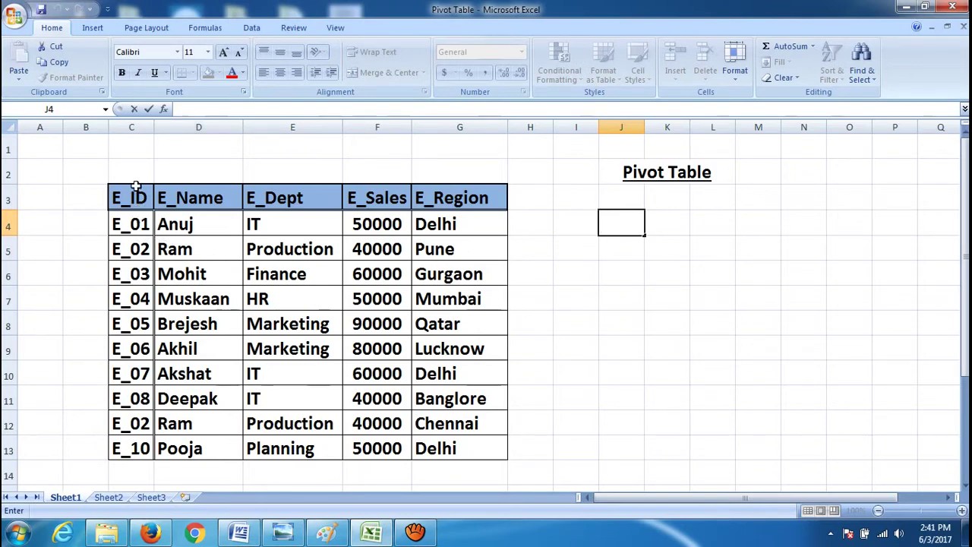
pyautogui.moveTo(136, 195); pyautogui.dragTo(472, 447)
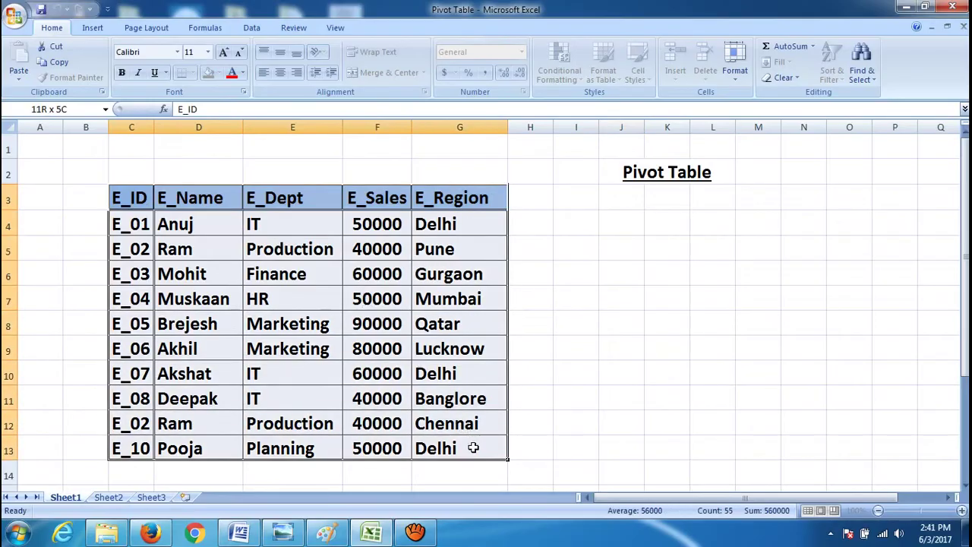
pyautogui.click(616, 225)
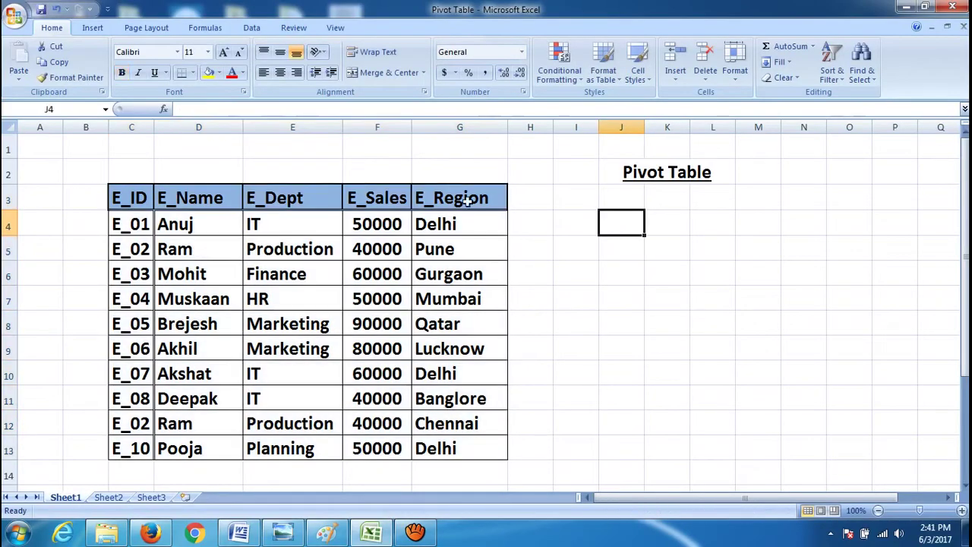
# Insert a blank column before the E_Dept column and delete it again
pyautogui.rightClick(303, 124)
pyautogui.click(346, 199)
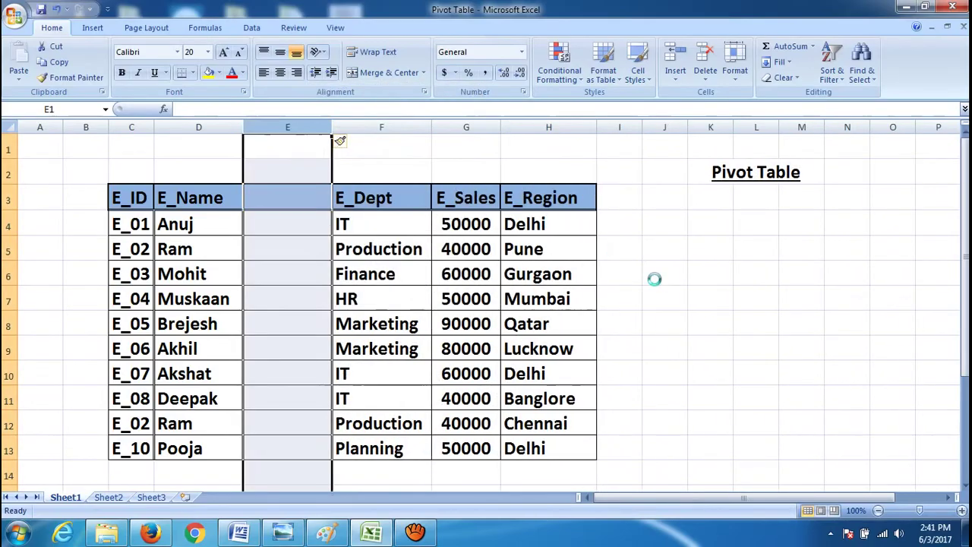
pyautogui.click(654, 279)
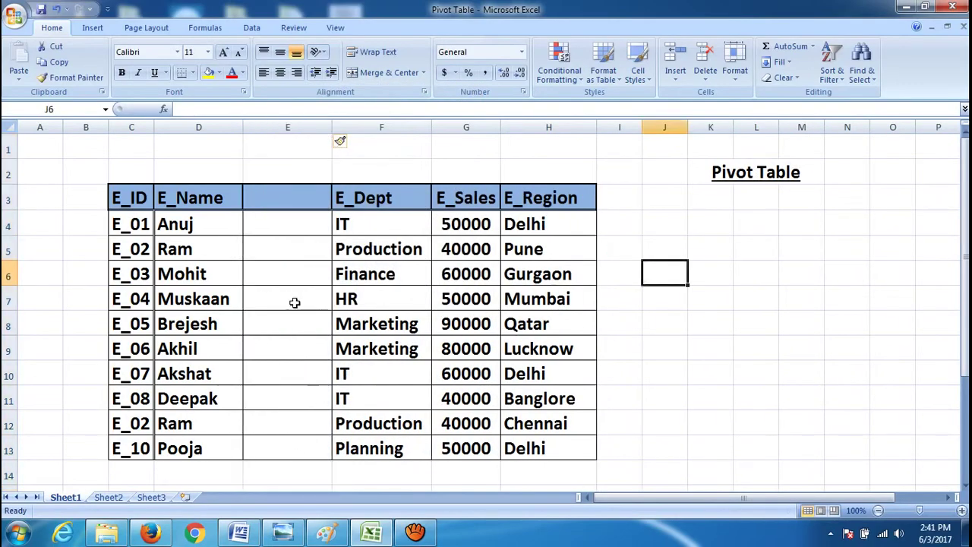
pyautogui.rightClick(292, 127)
pyautogui.click(331, 217)
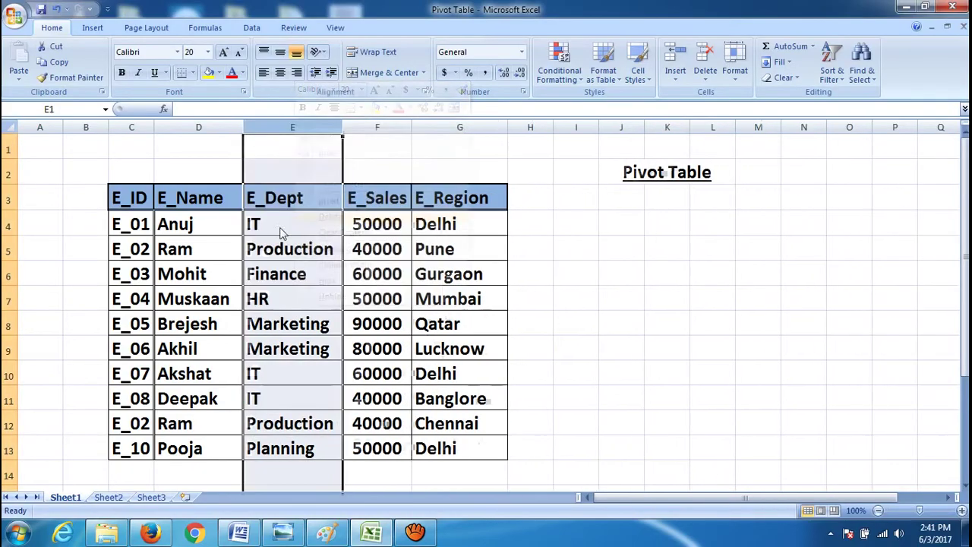
# Insert a blank row above the E_03 record and delete it again
pyautogui.click(12, 273)
pyautogui.rightClick(13, 274)
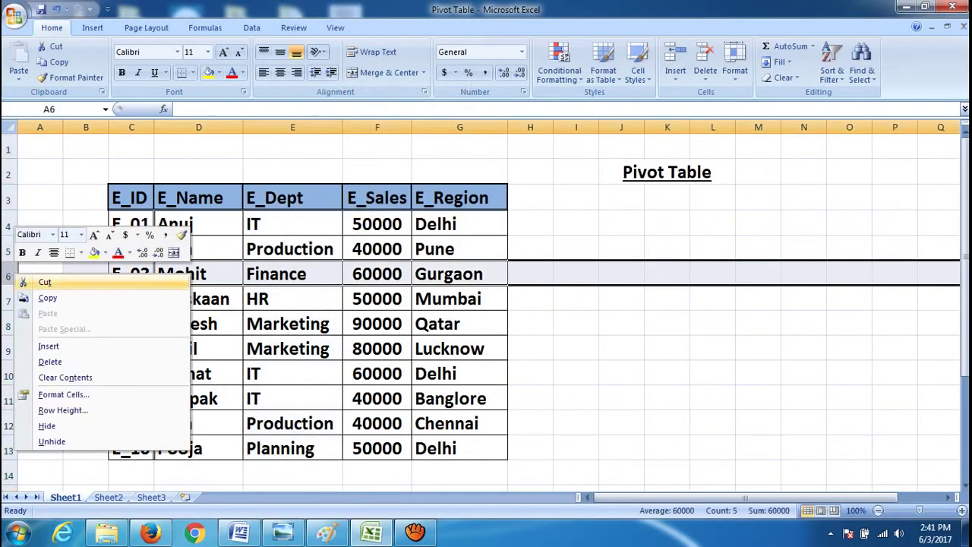
pyautogui.click(53, 347)
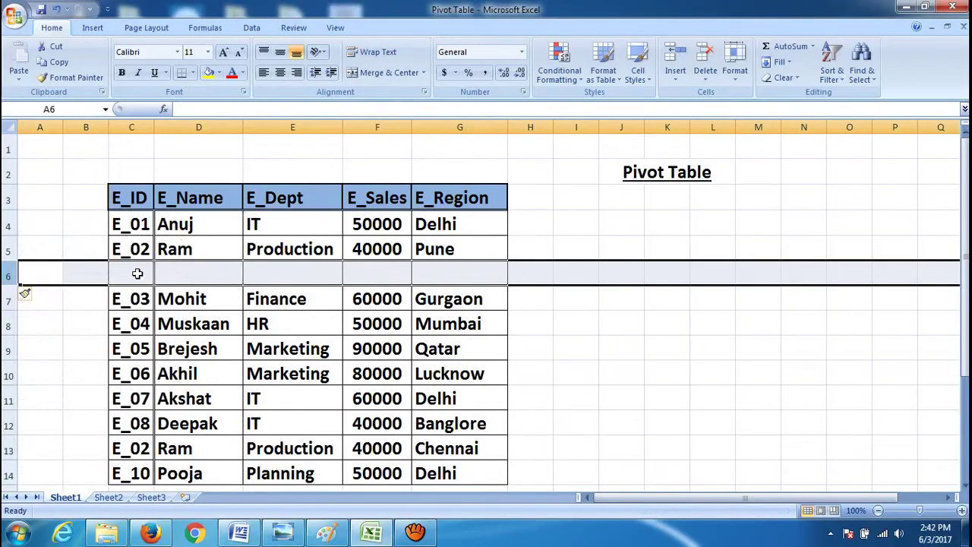
pyautogui.click(72, 339)
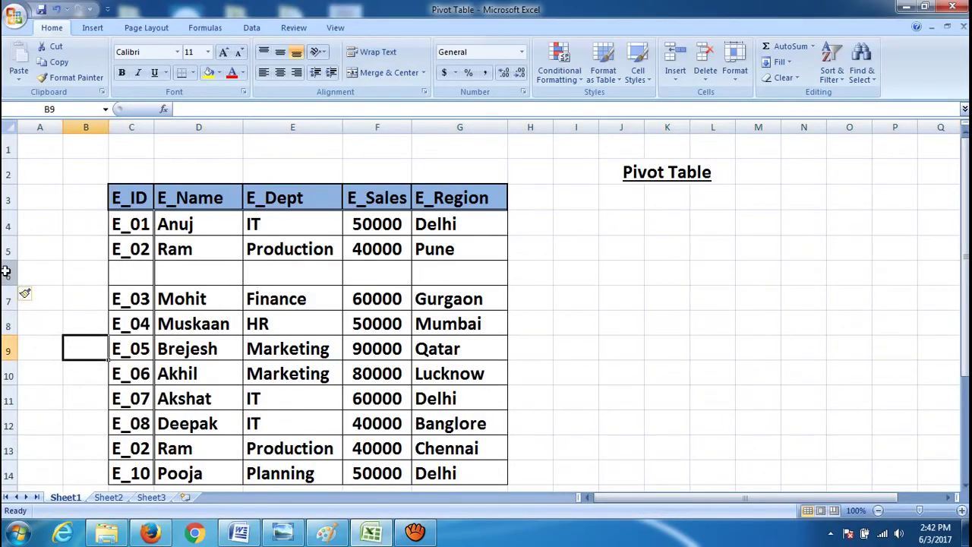
pyautogui.rightClick(6, 272)
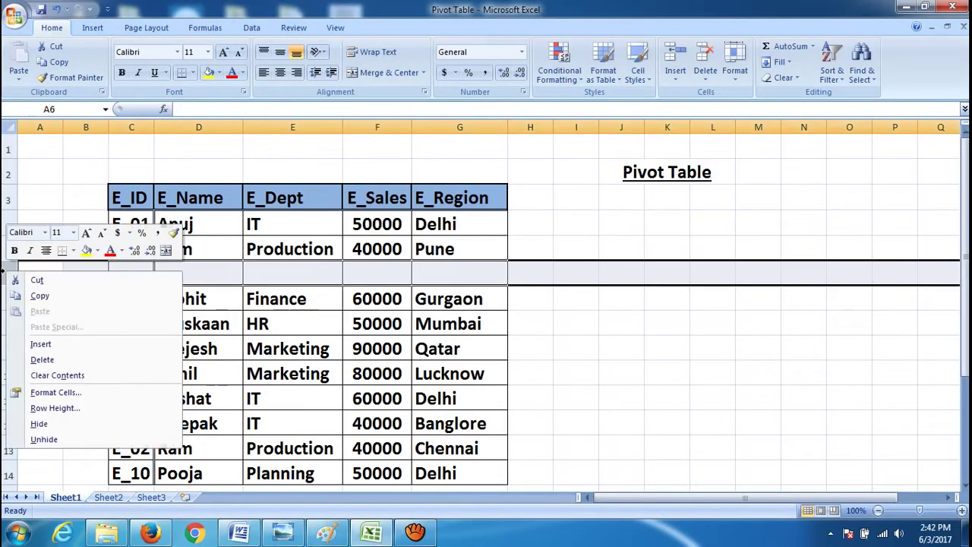
pyautogui.click(49, 361)
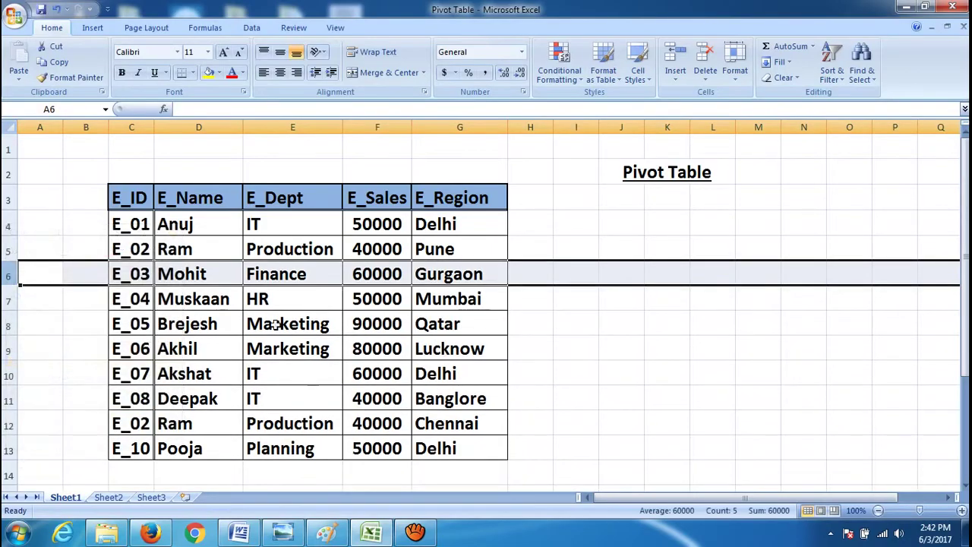
pyautogui.click(574, 324)
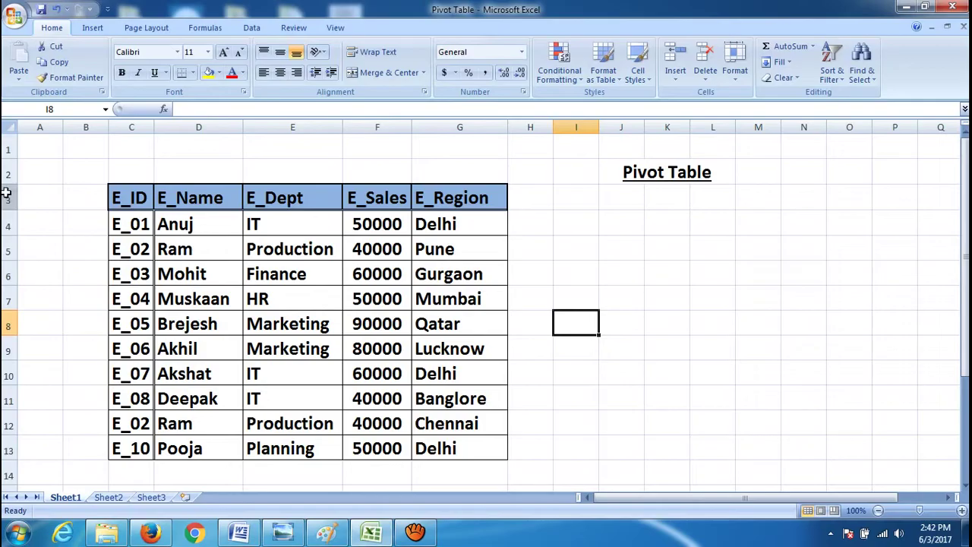
# Examine the header row, the first record and each column of the employee table from E_ID to E_Region
pyautogui.click(4, 197)
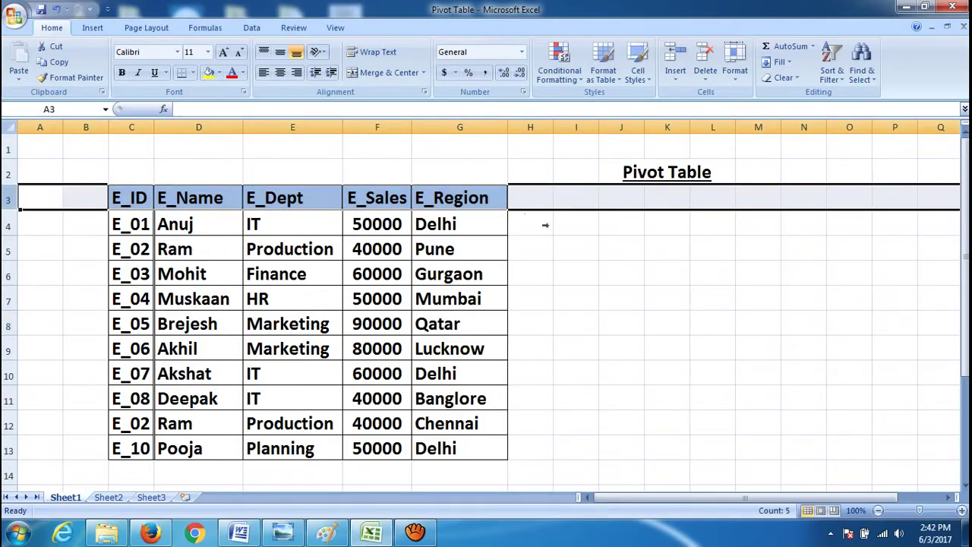
pyautogui.click(536, 252)
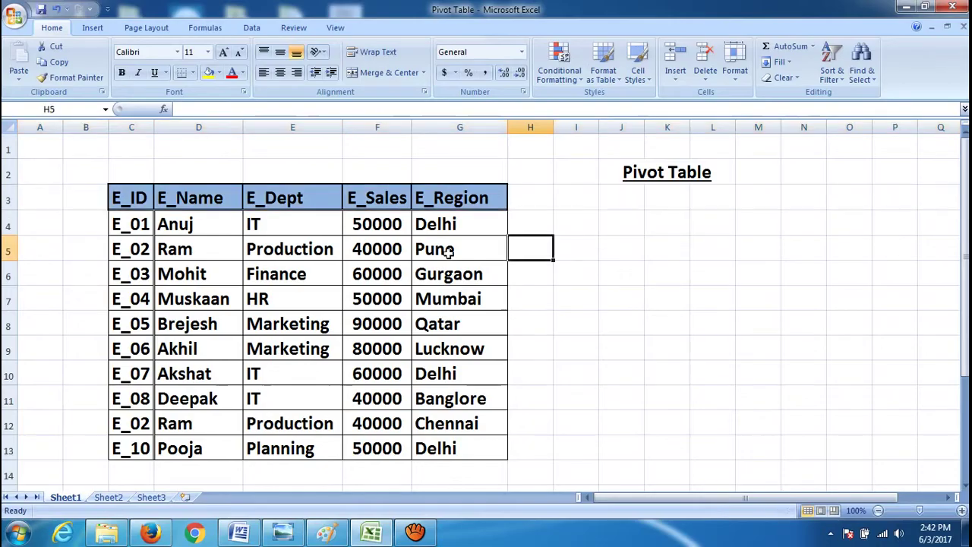
pyautogui.click(138, 125)
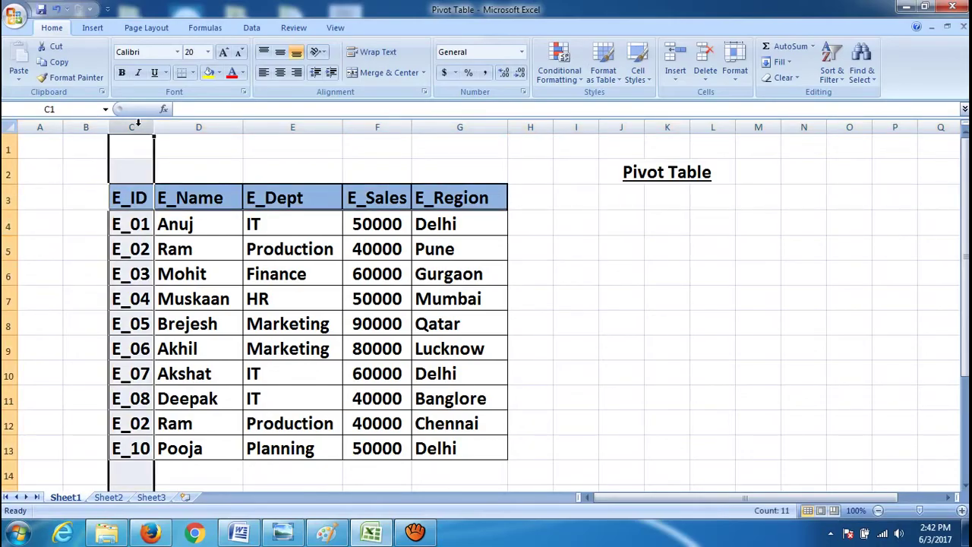
pyautogui.click(208, 126)
pyautogui.click(296, 126)
pyautogui.click(363, 127)
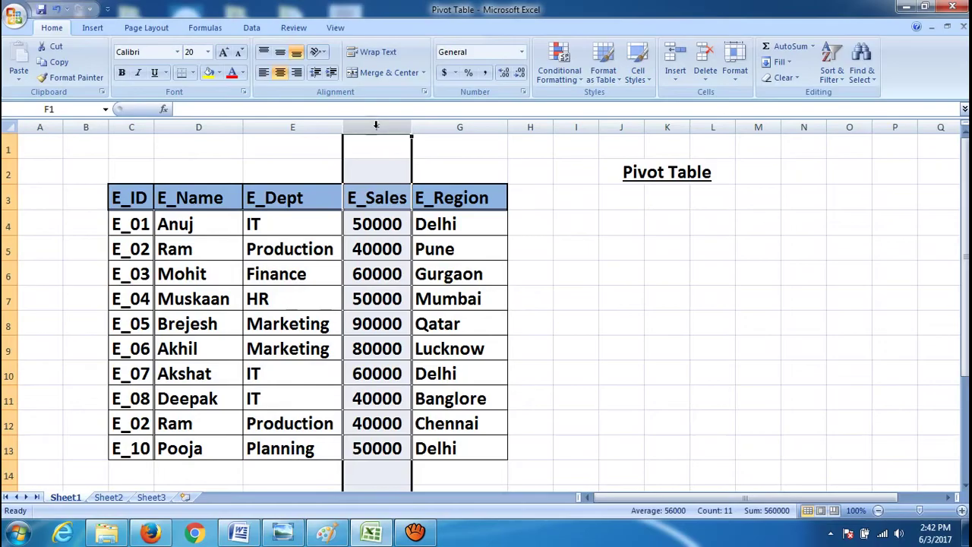
pyautogui.click(459, 127)
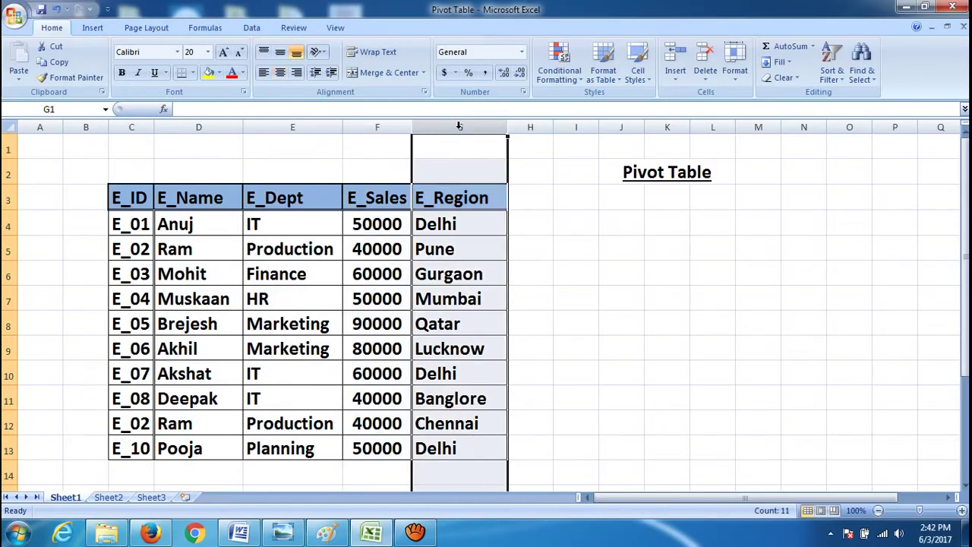
pyautogui.click(8, 199)
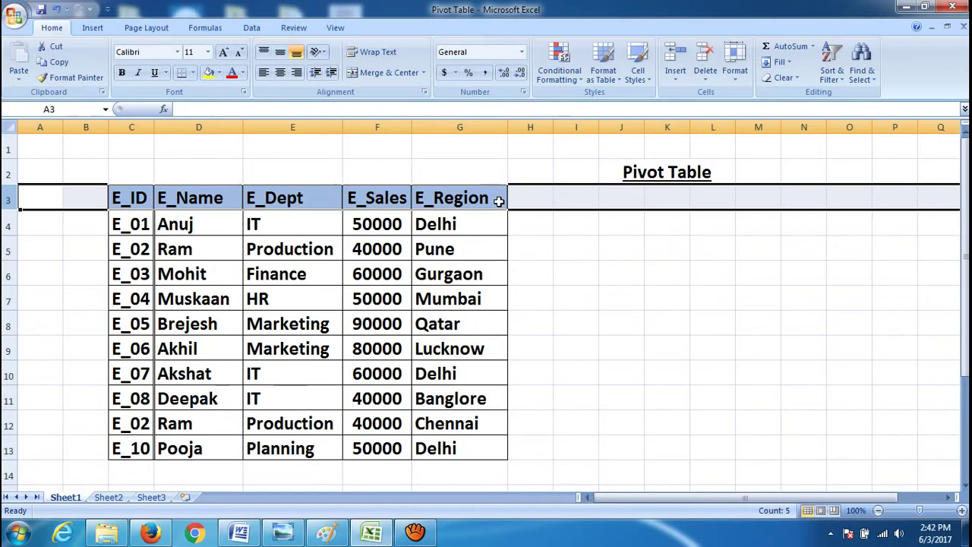
pyautogui.click(6, 225)
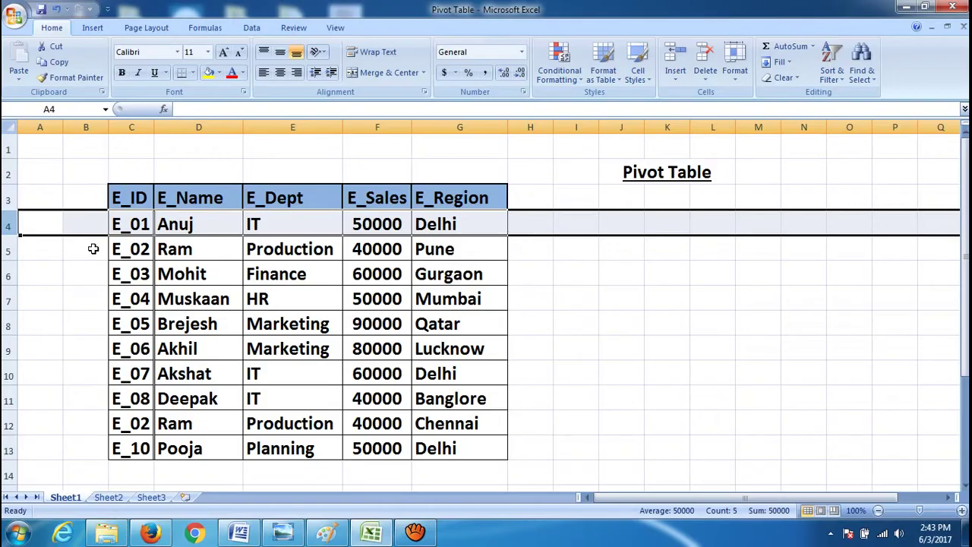
pyautogui.click(9, 198)
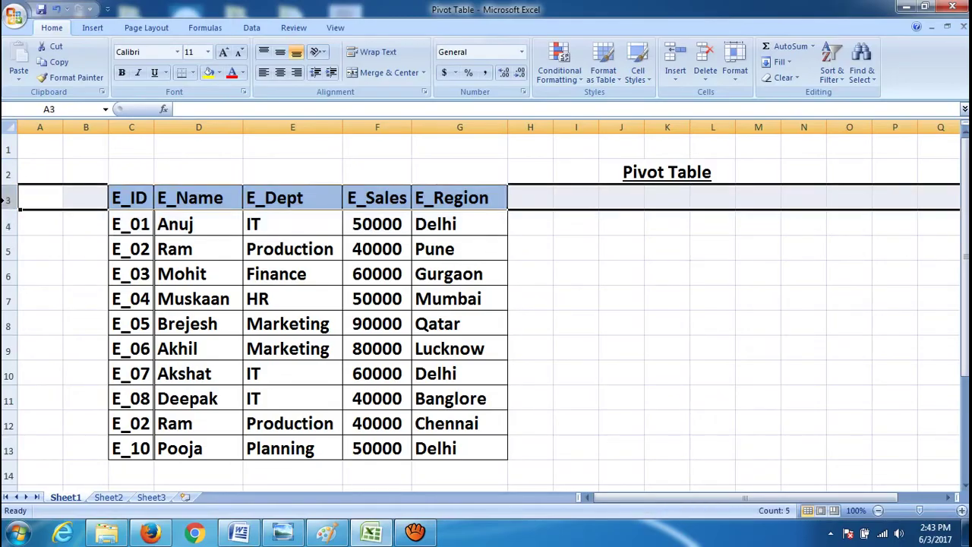
pyautogui.click(473, 169)
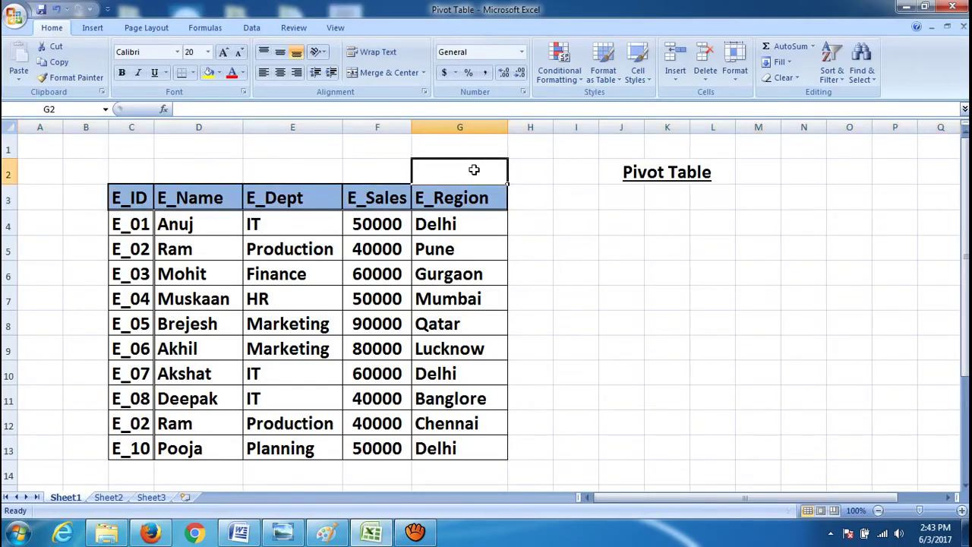
pyautogui.click(563, 195)
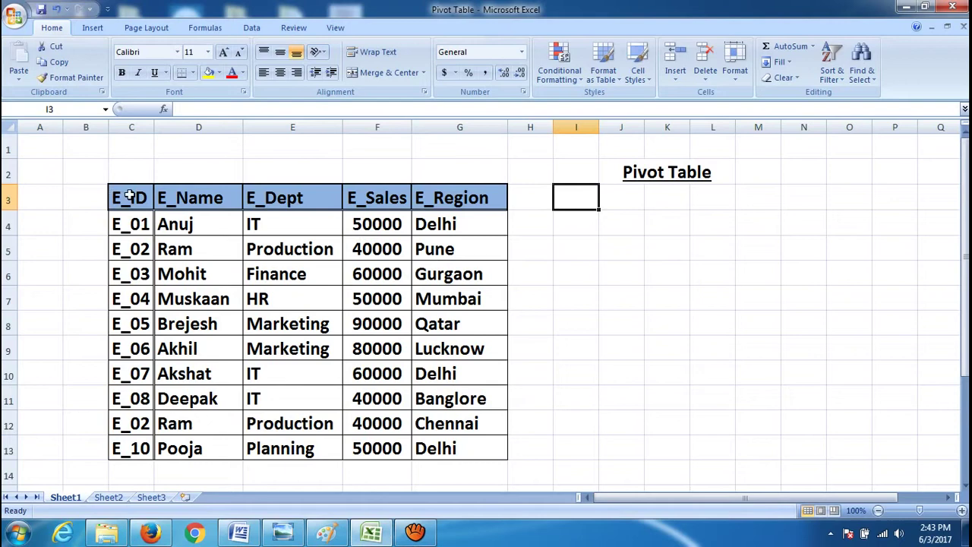
# Create a PivotTable from the employee data in Sheet1 range C3:G13, placed on a new worksheet
pyautogui.moveTo(134, 193); pyautogui.dragTo(476, 447)
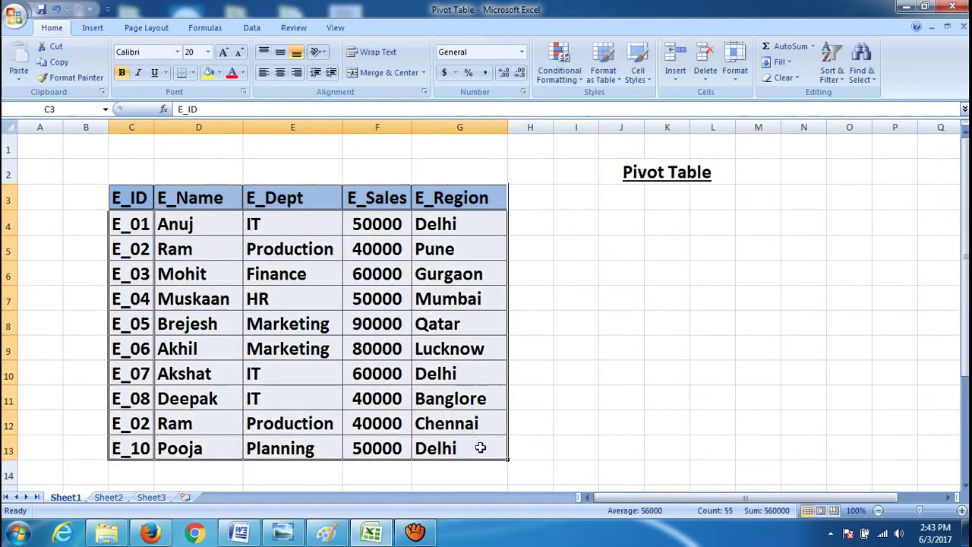
pyautogui.click(104, 31)
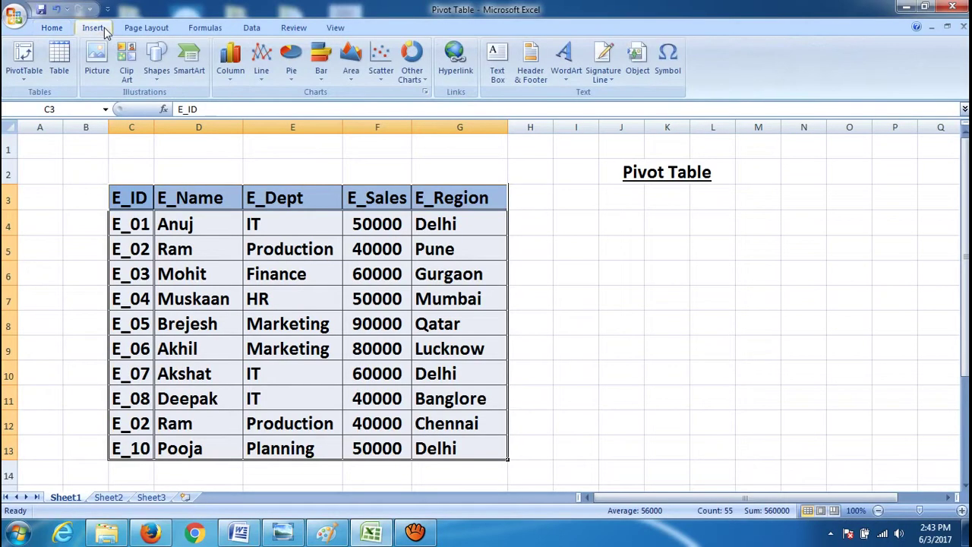
pyautogui.click(28, 82)
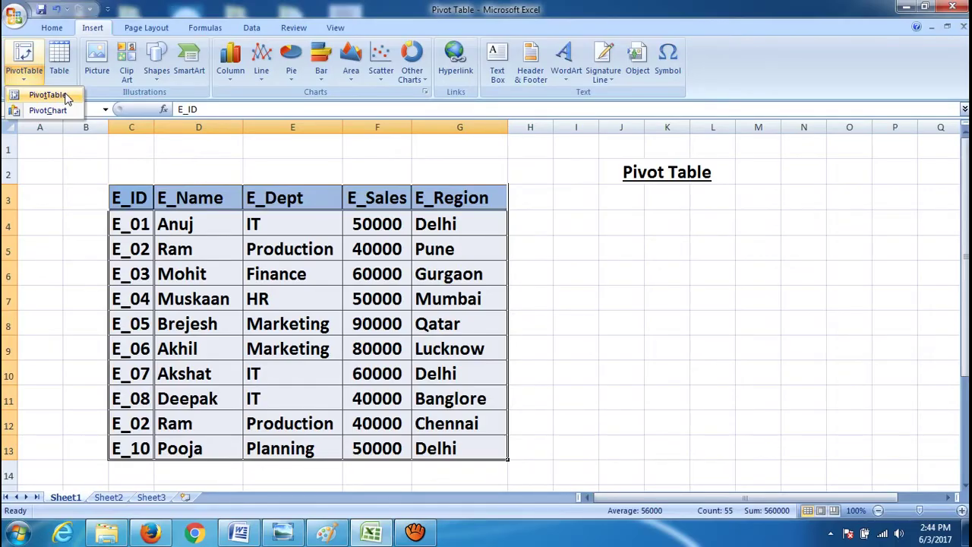
pyautogui.click(47, 95)
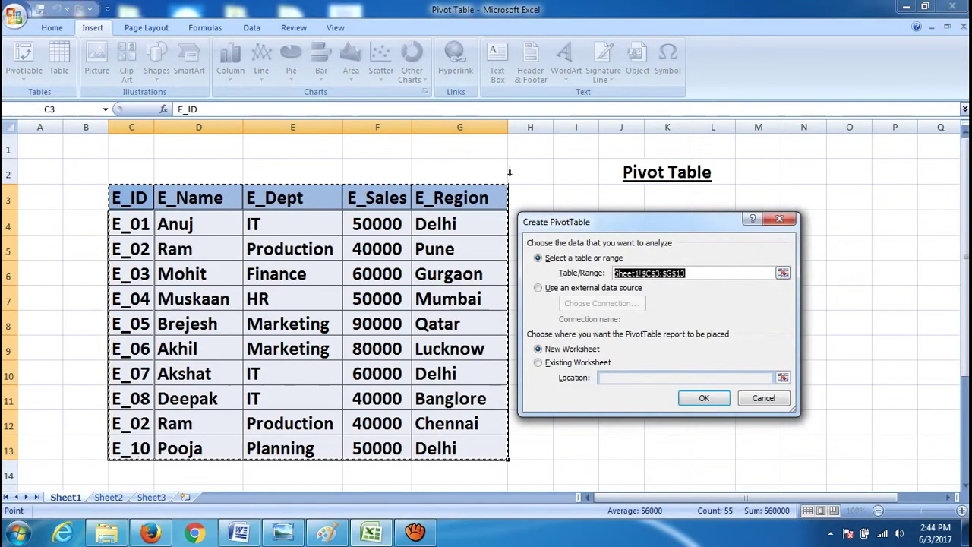
pyautogui.moveTo(631, 222); pyautogui.dragTo(625, 188)
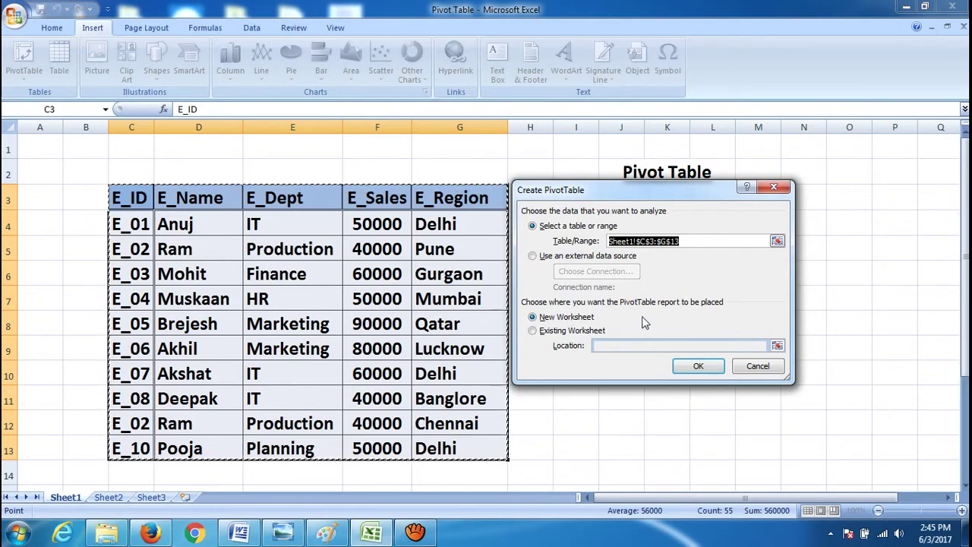
pyautogui.click(699, 366)
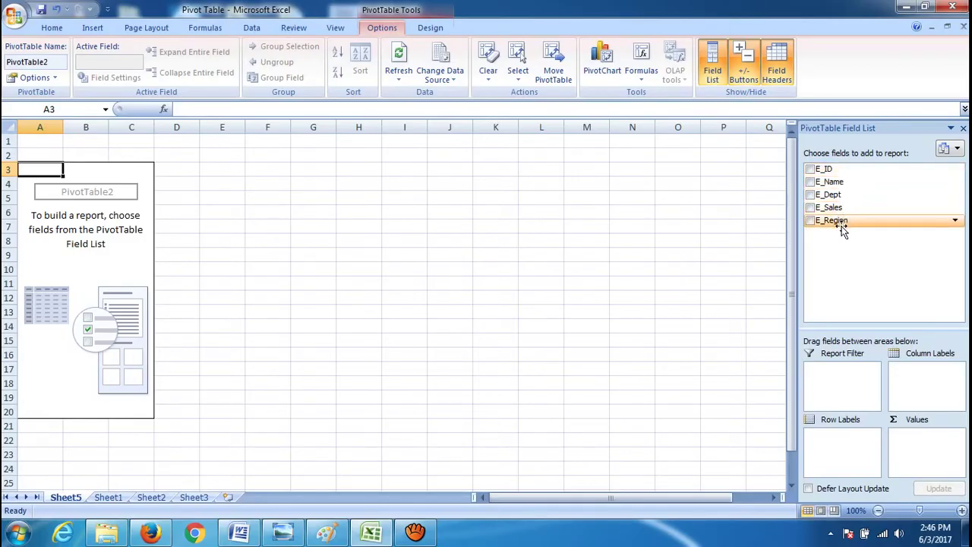
# Check the source table on Sheet1 and add the E_ID field to the PivotTable's row labels
pyautogui.click(109, 497)
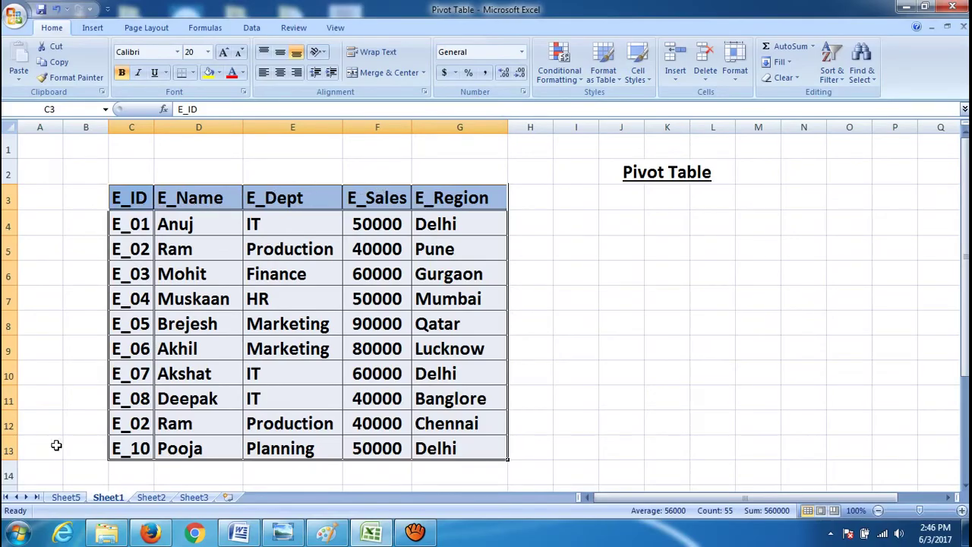
pyautogui.click(72, 498)
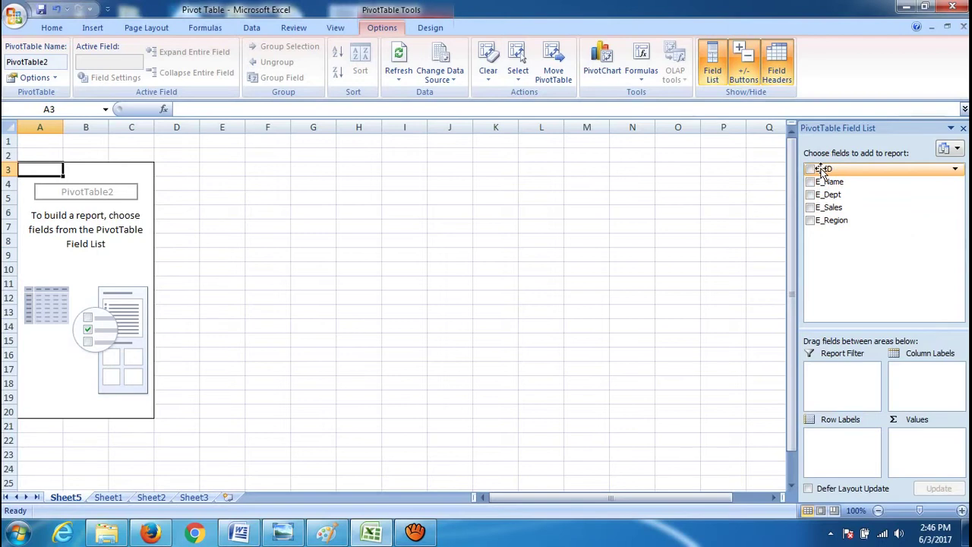
pyautogui.moveTo(823, 170); pyautogui.dragTo(838, 446)
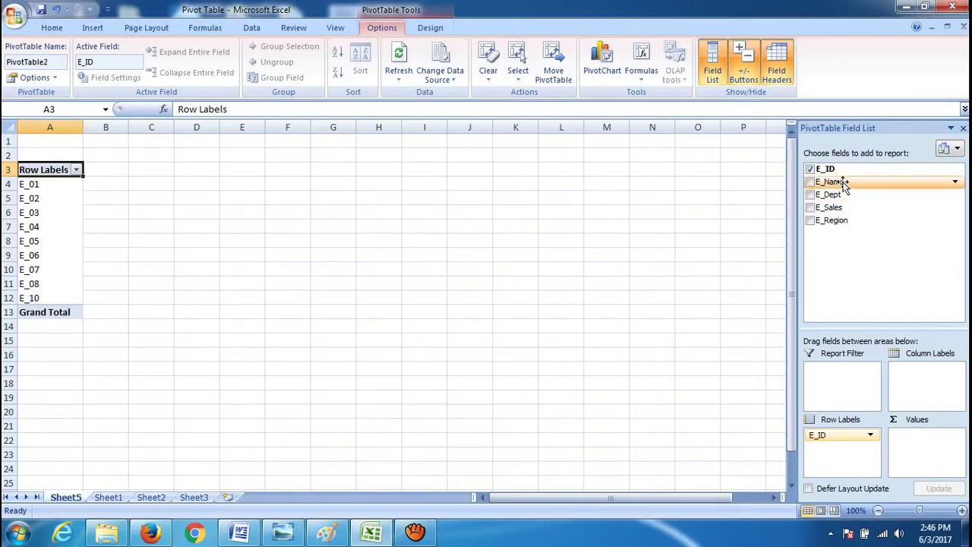
# Add E_Name below E_ID in the PivotTable's row labels, and put E_Dept and E_Region in the column labels
pyautogui.moveTo(844, 185); pyautogui.dragTo(847, 453)
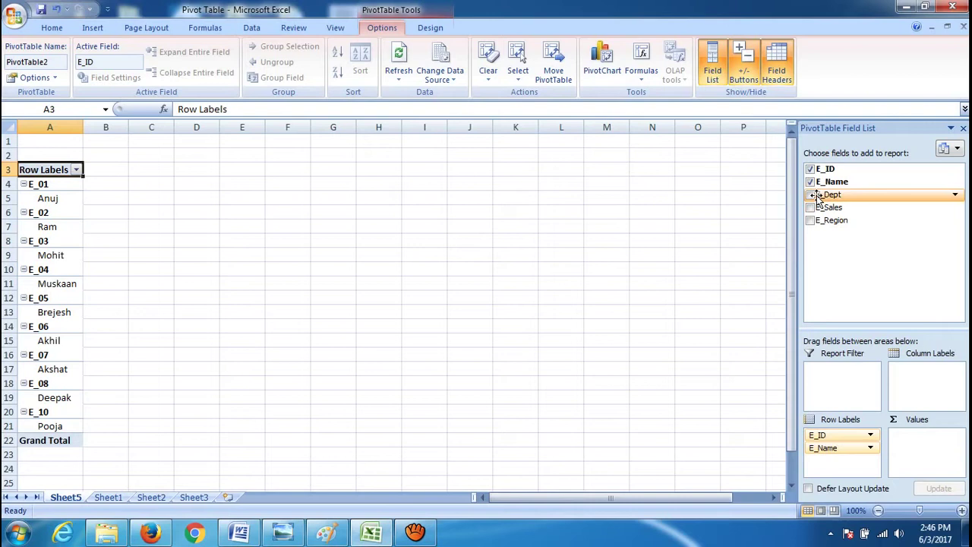
pyautogui.moveTo(818, 196); pyautogui.dragTo(924, 381)
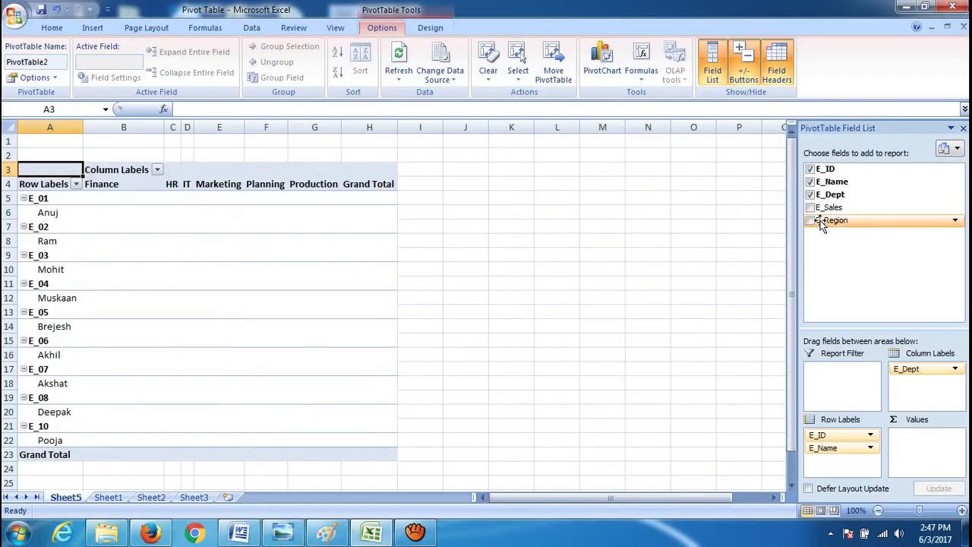
pyautogui.moveTo(820, 224); pyautogui.dragTo(922, 390)
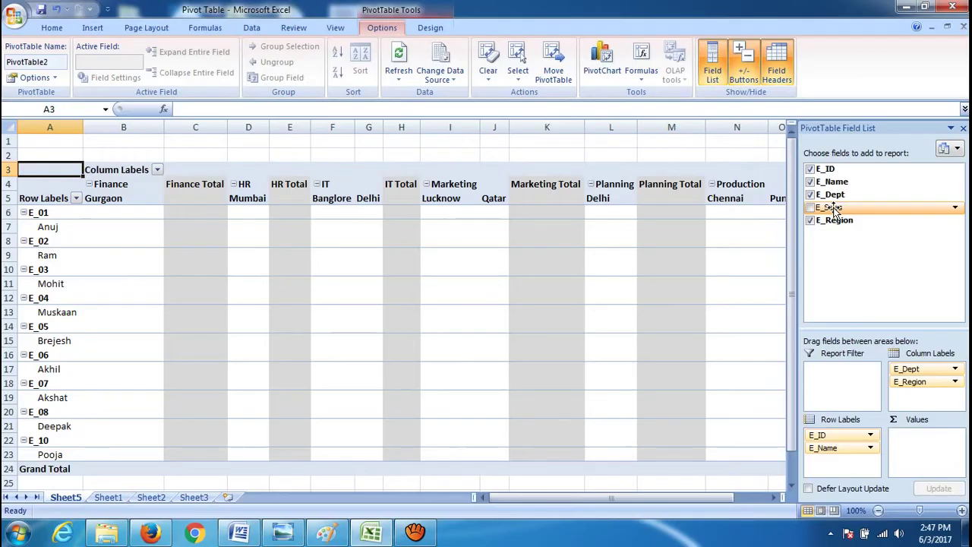
# Add E_Sales to the PivotTable's values as a sum and hide the field list
pyautogui.moveTo(834, 210); pyautogui.dragTo(925, 456)
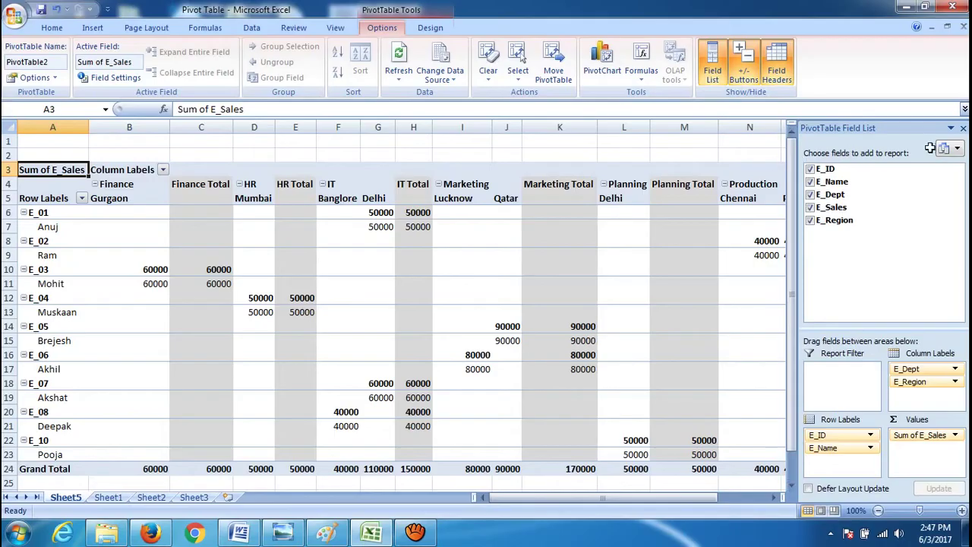
pyautogui.click(963, 130)
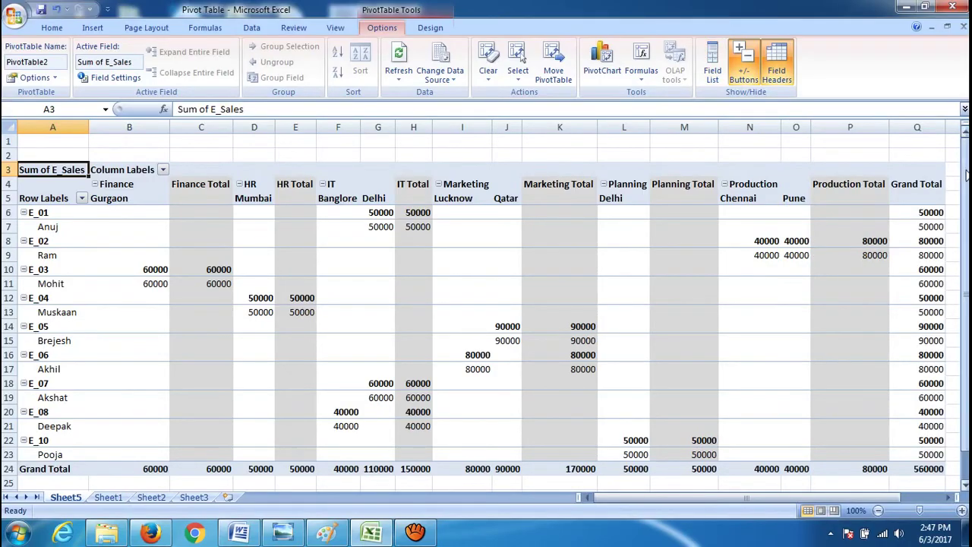
pyautogui.moveTo(967, 175); pyautogui.dragTo(966, 209)
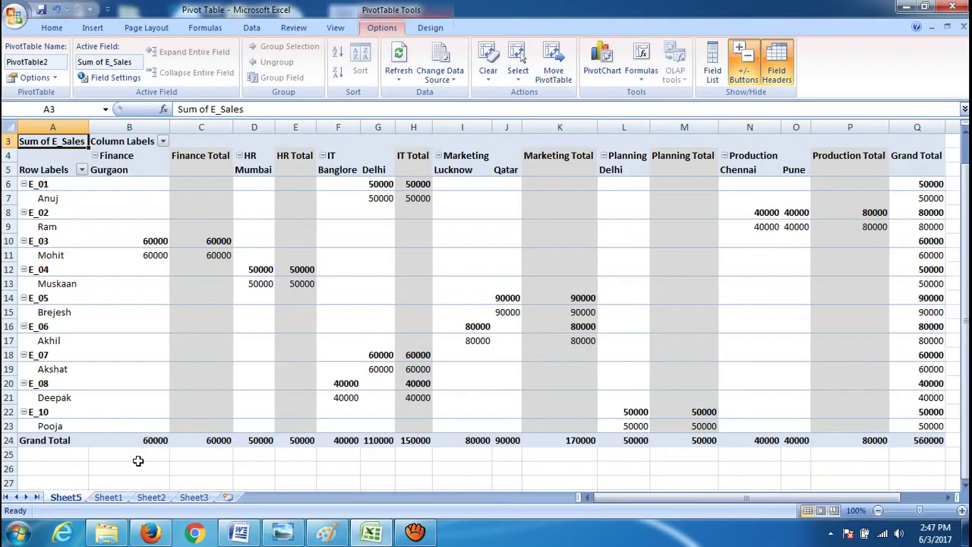
# Review the source records on Sheet1 and compare the two E_02 entries in rows 5 and 12
pyautogui.click(111, 496)
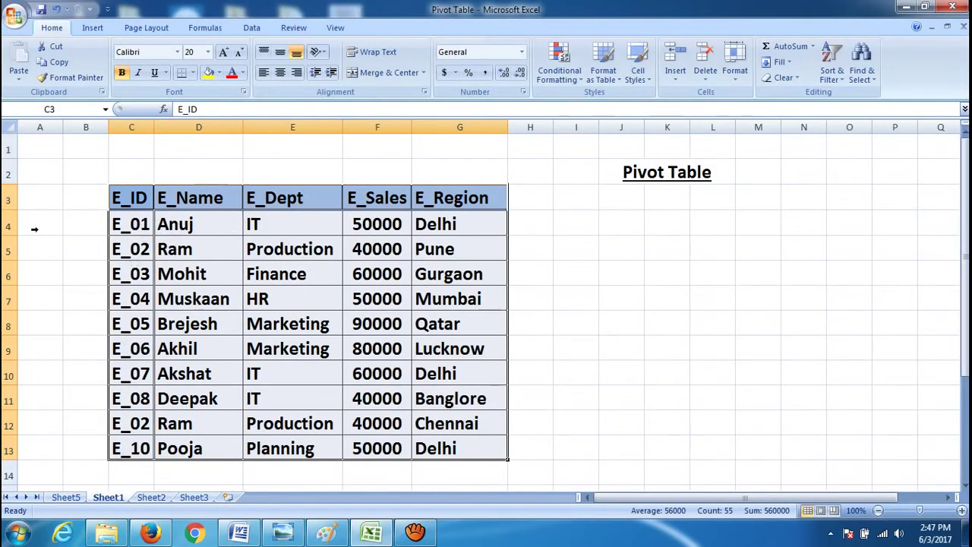
pyautogui.click(6, 225)
pyautogui.moveTo(6, 225); pyautogui.dragTo(4, 456)
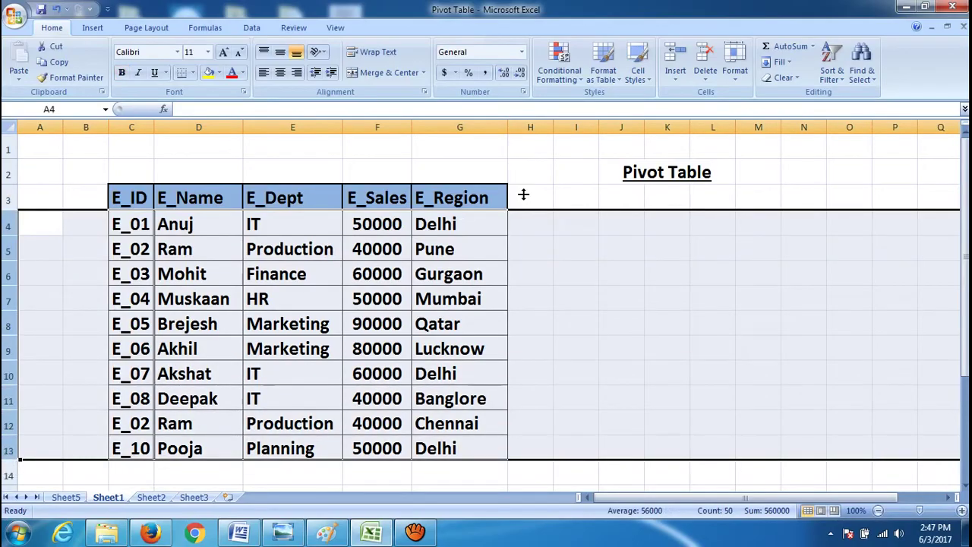
pyautogui.click(560, 171)
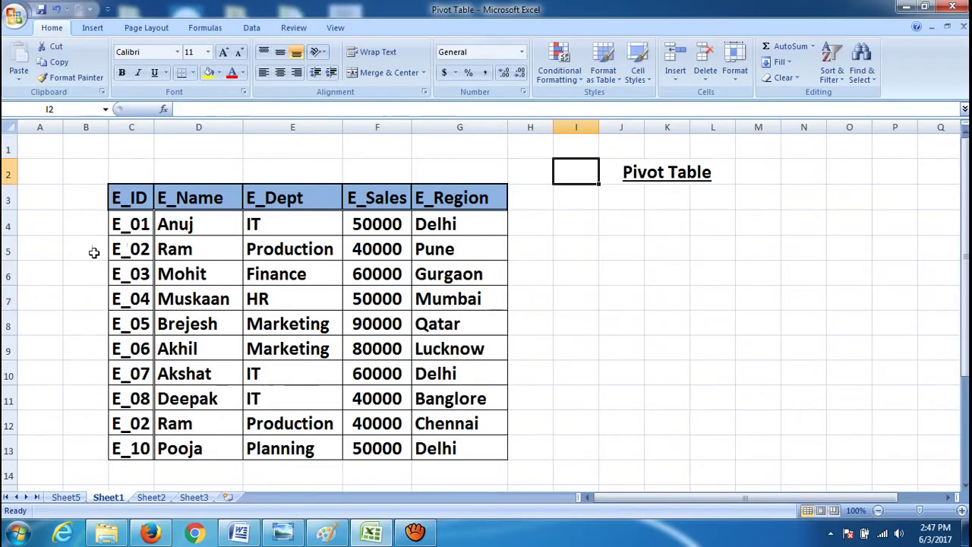
pyautogui.click(9, 250)
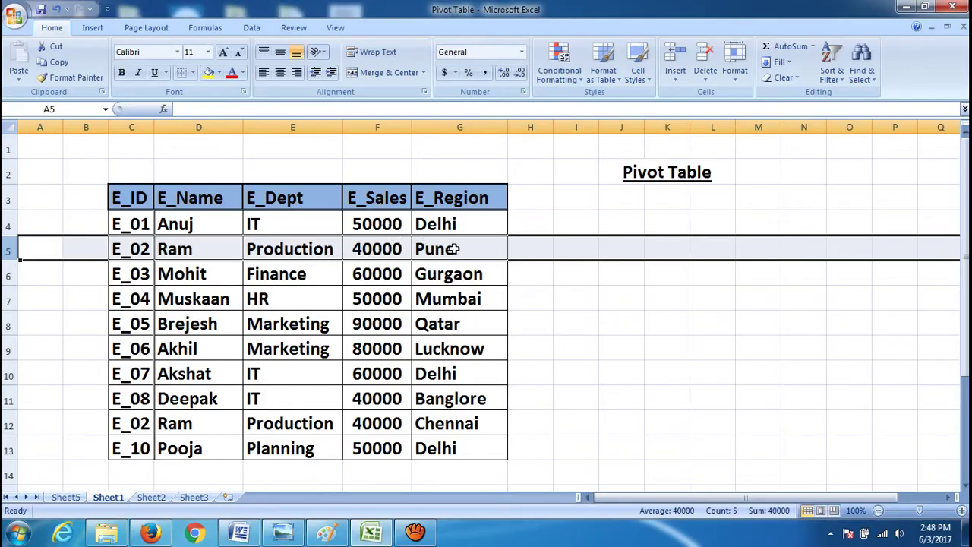
pyautogui.click(7, 425)
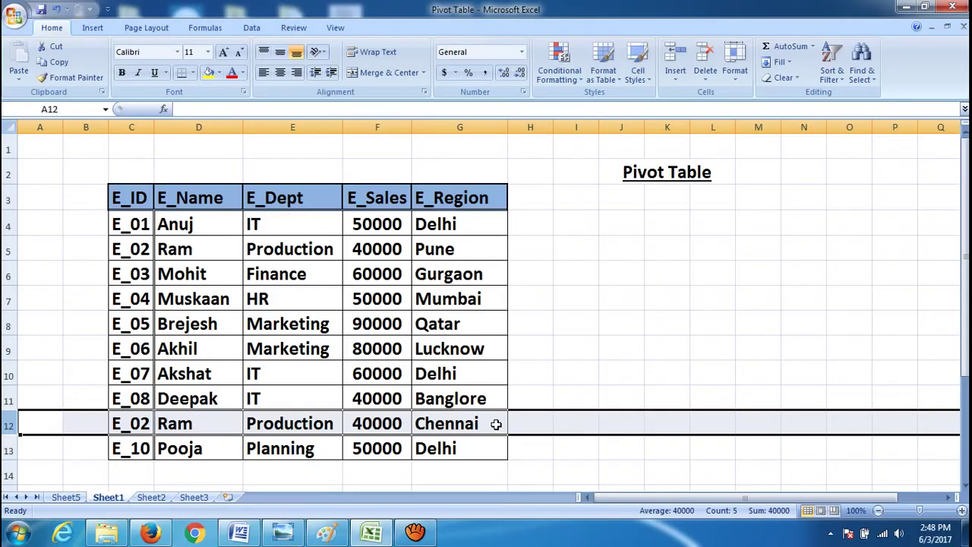
pyautogui.click(390, 249)
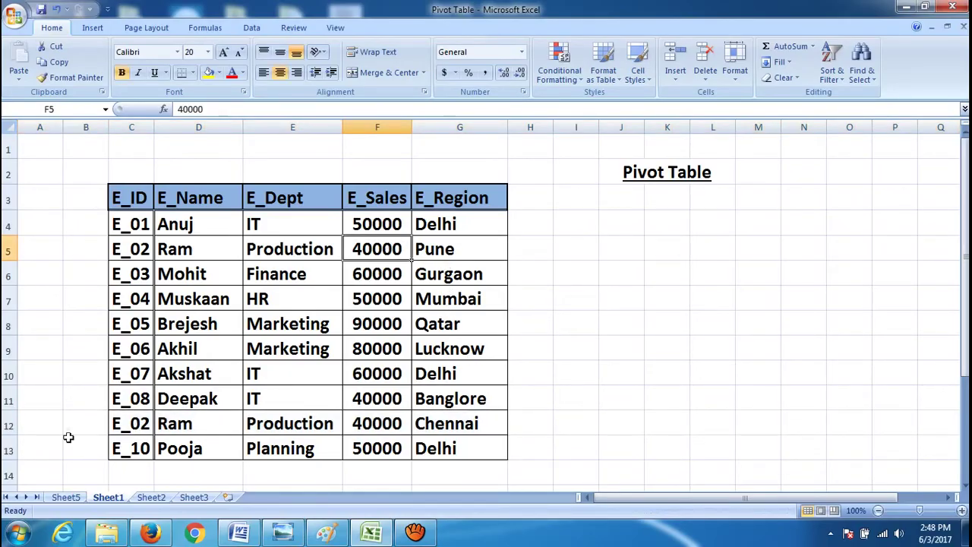
pyautogui.click(5, 425)
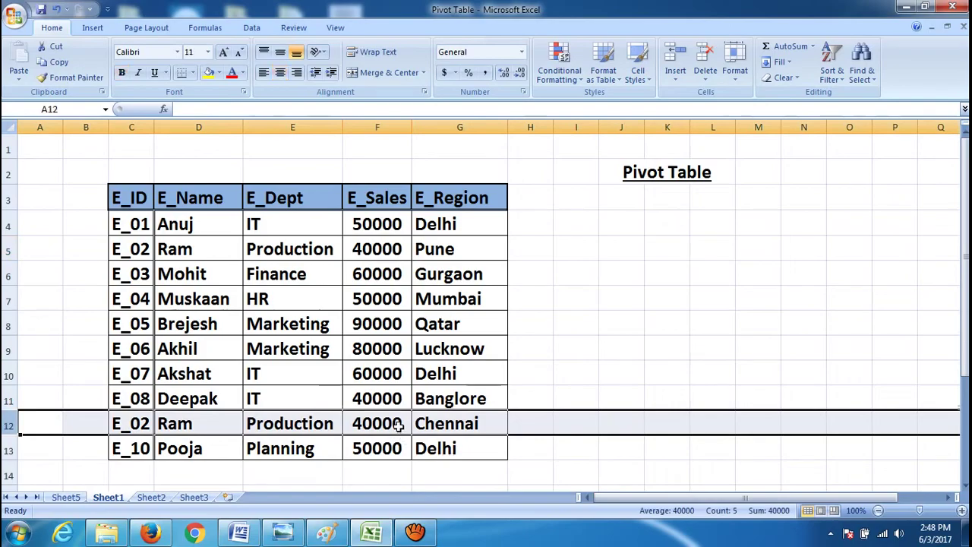
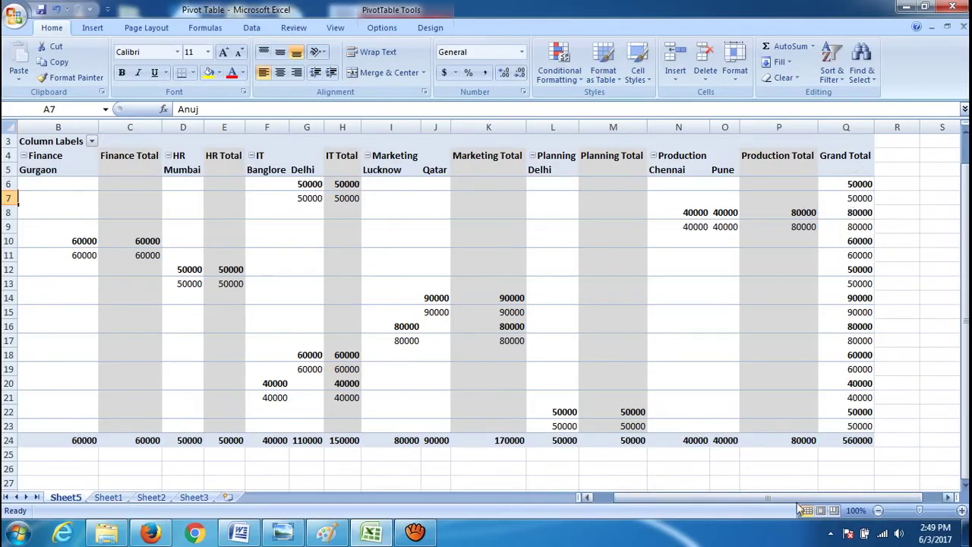
# Examine the E_02 employee's row in the Sheet5 PivotTable across the Production regions, Production Total and Grand Total
pyautogui.moveTo(799, 500); pyautogui.dragTo(728, 505)
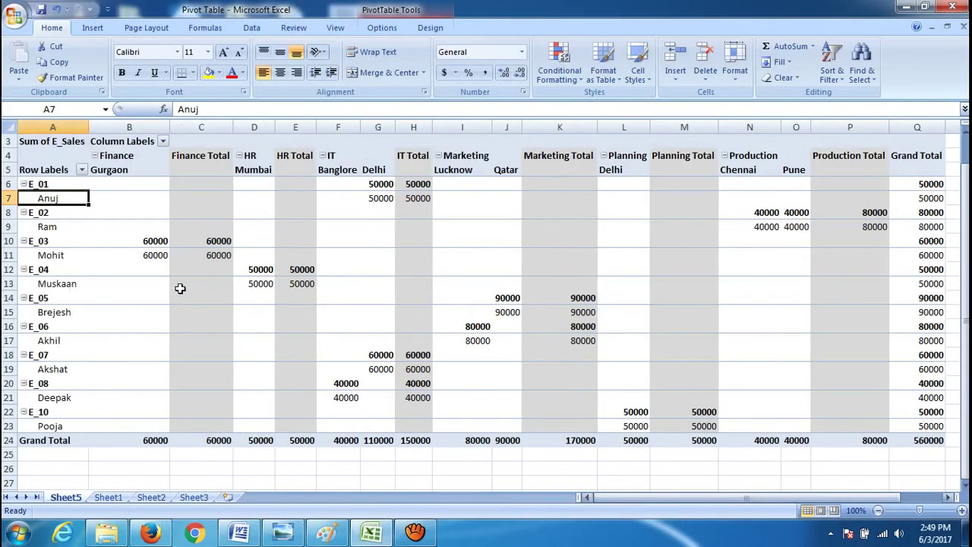
pyautogui.click(50, 227)
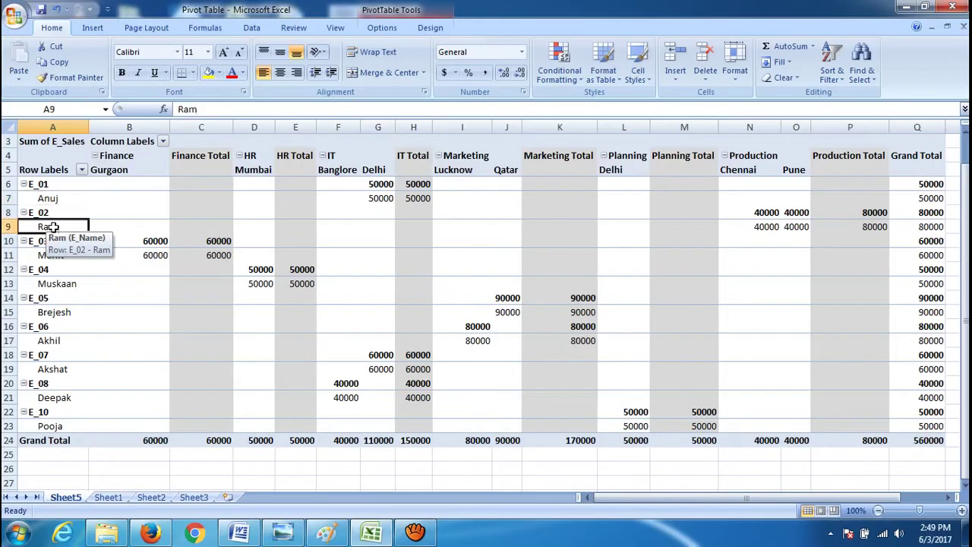
pyautogui.moveTo(764, 501); pyautogui.dragTo(783, 499)
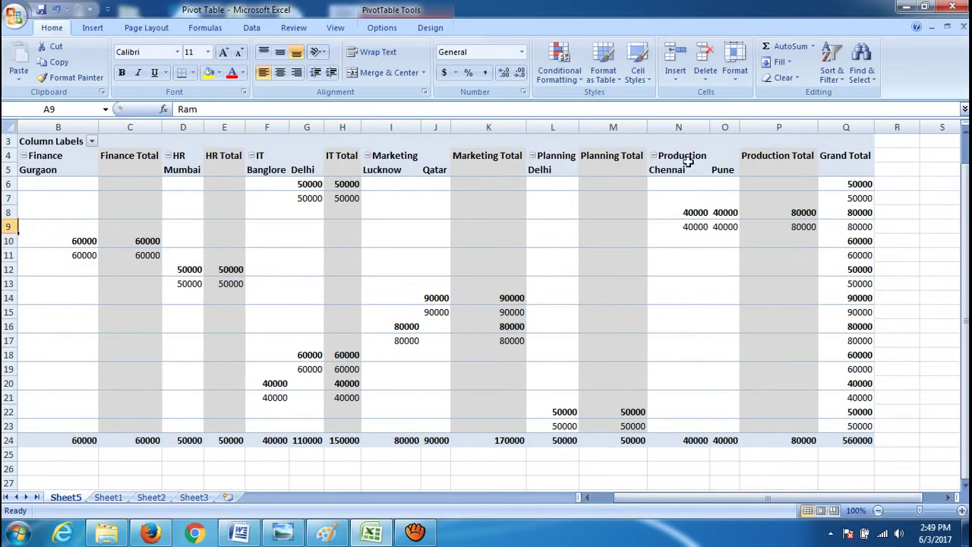
pyautogui.moveTo(681, 495); pyautogui.dragTo(639, 501)
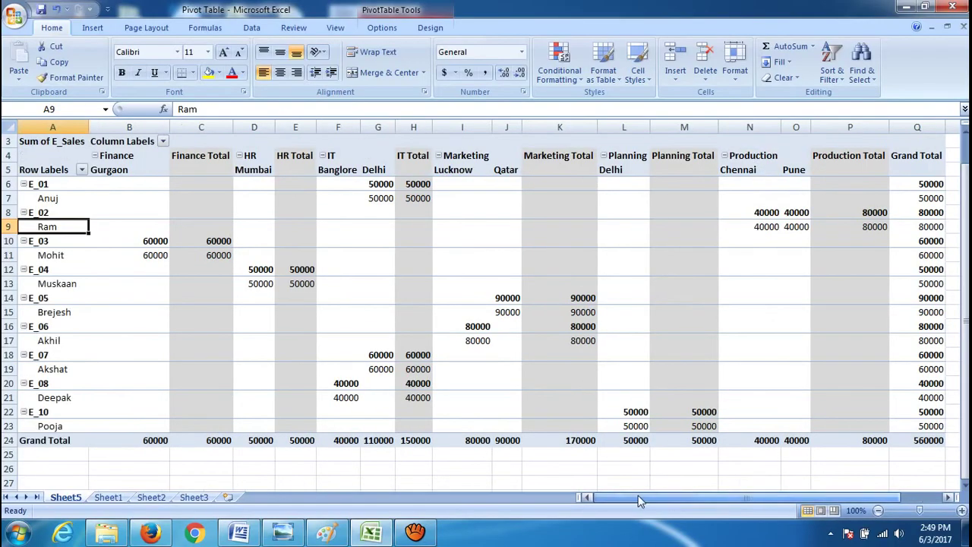
pyautogui.click(9, 226)
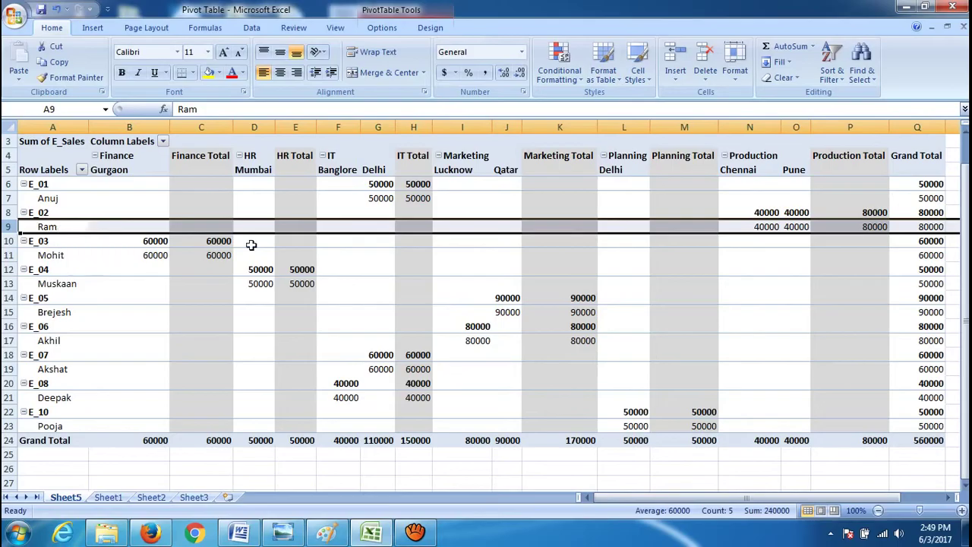
pyautogui.moveTo(723, 504); pyautogui.dragTo(750, 504)
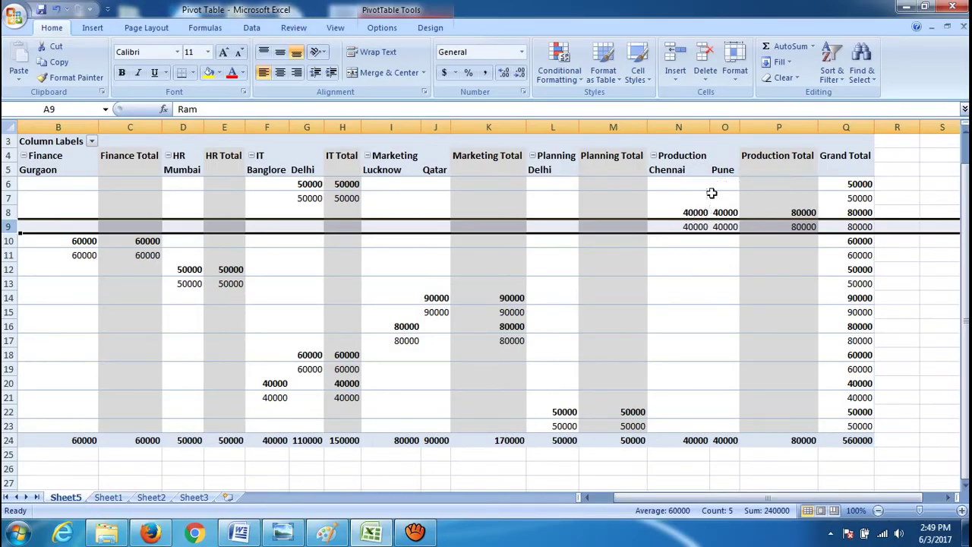
pyautogui.moveTo(729, 225)
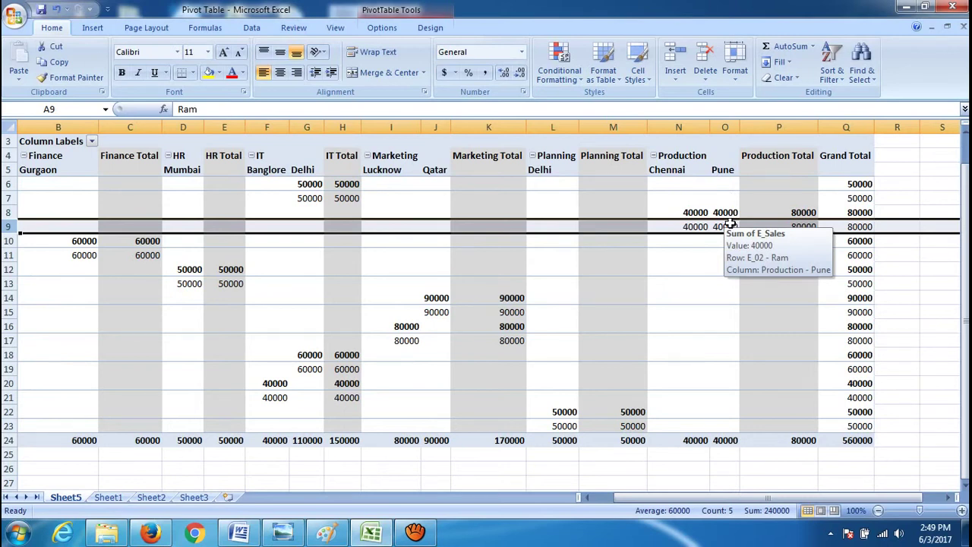
pyautogui.moveTo(866, 226)
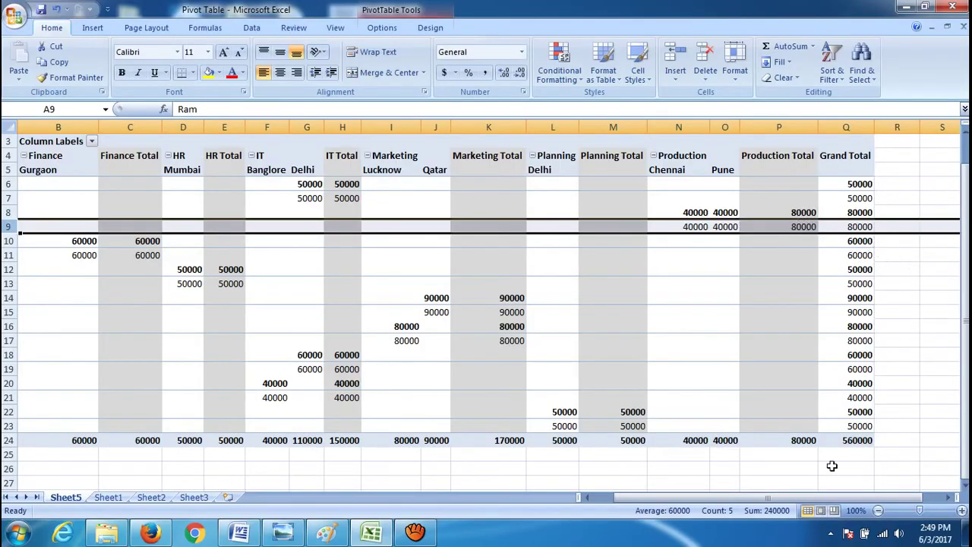
pyautogui.moveTo(811, 499); pyautogui.dragTo(791, 498)
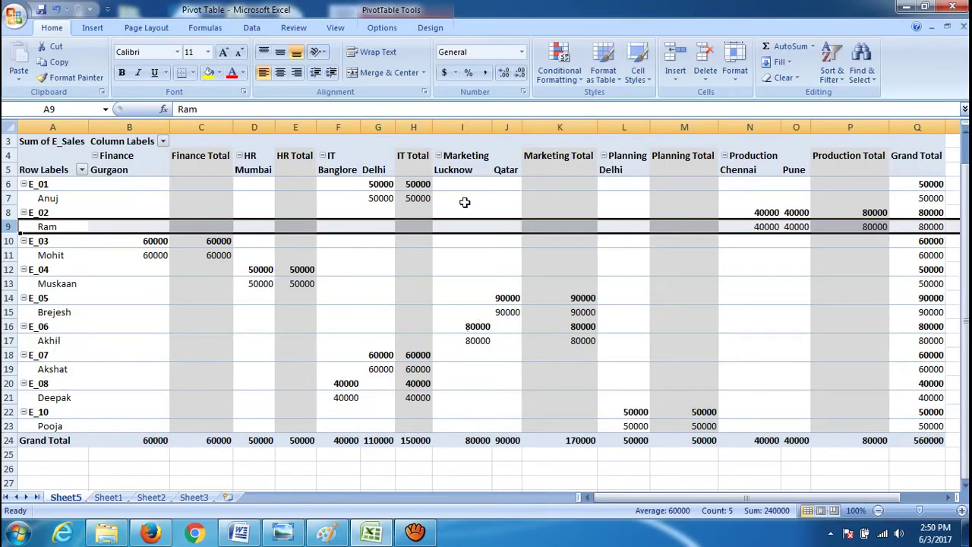
# Examine the employee rows under E_06 and E_05 and the Marketing Total column in the PivotTable
pyautogui.click(7, 340)
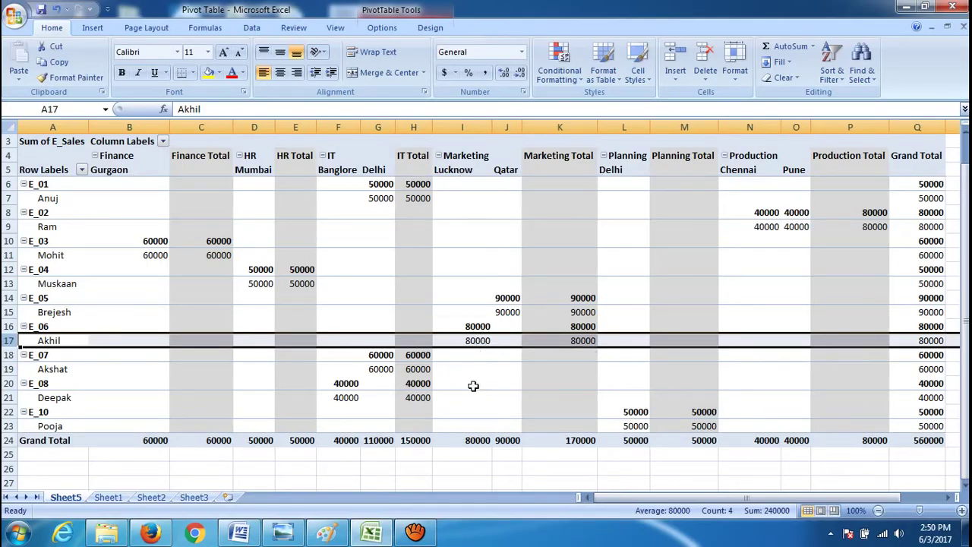
pyautogui.click(9, 313)
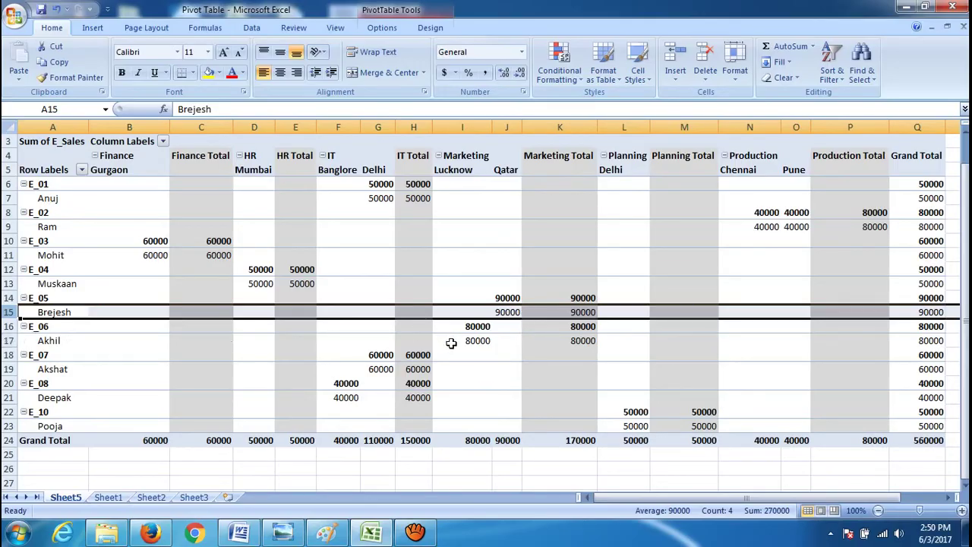
pyautogui.click(560, 128)
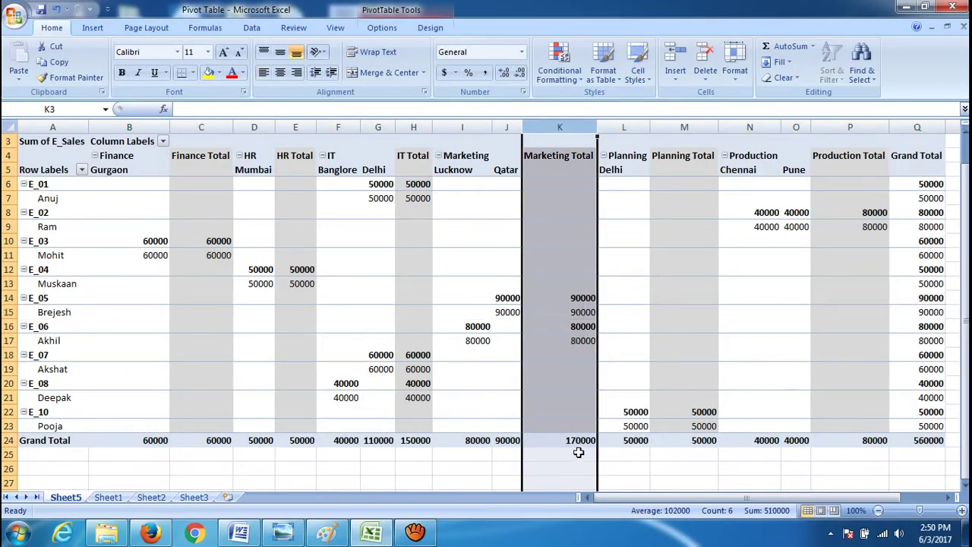
pyautogui.click(633, 472)
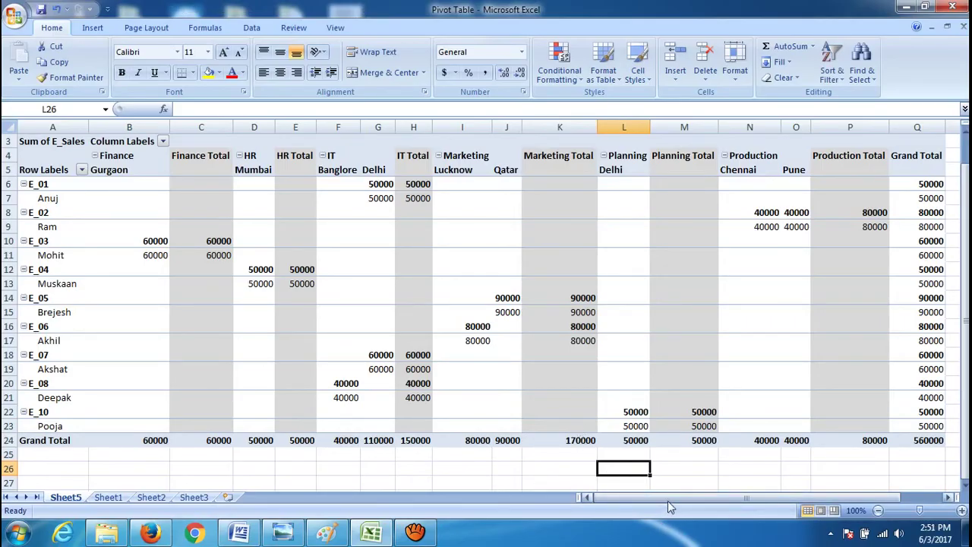
# Check the Grand Total value for the employee under E_02 in PivotTable row 9
pyautogui.moveTo(652, 498)
pyautogui.mouseDown()
pyautogui.moveTo(692, 493)
pyautogui.moveTo(658, 507)
pyautogui.mouseUp()
pyautogui.moveTo(535, 281)
pyautogui.click(20, 226)
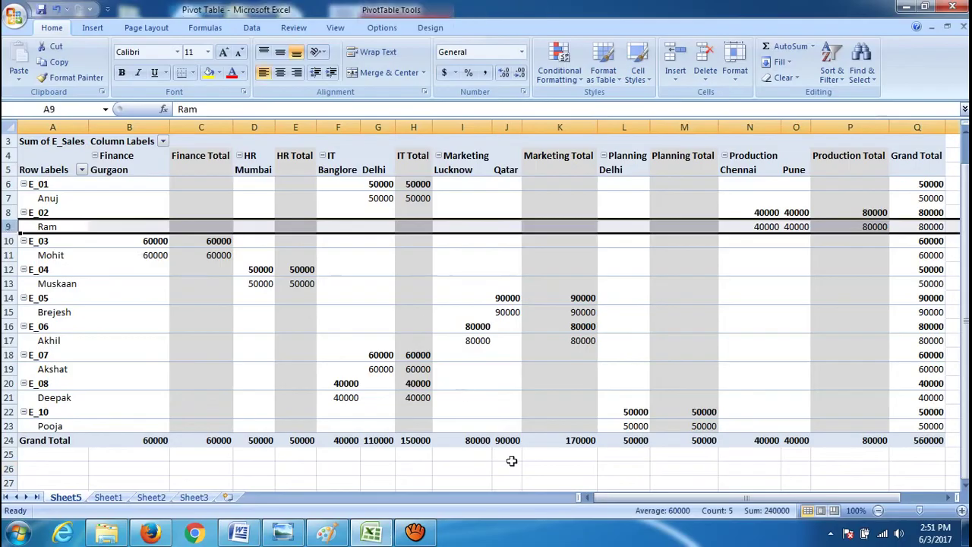
pyautogui.moveTo(589, 494); pyautogui.dragTo(669, 491)
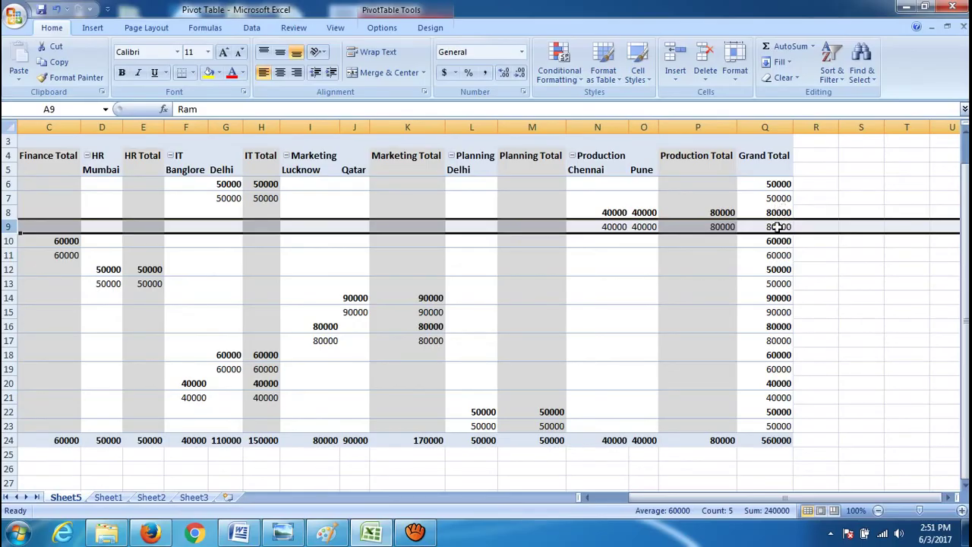
pyautogui.moveTo(776, 226)
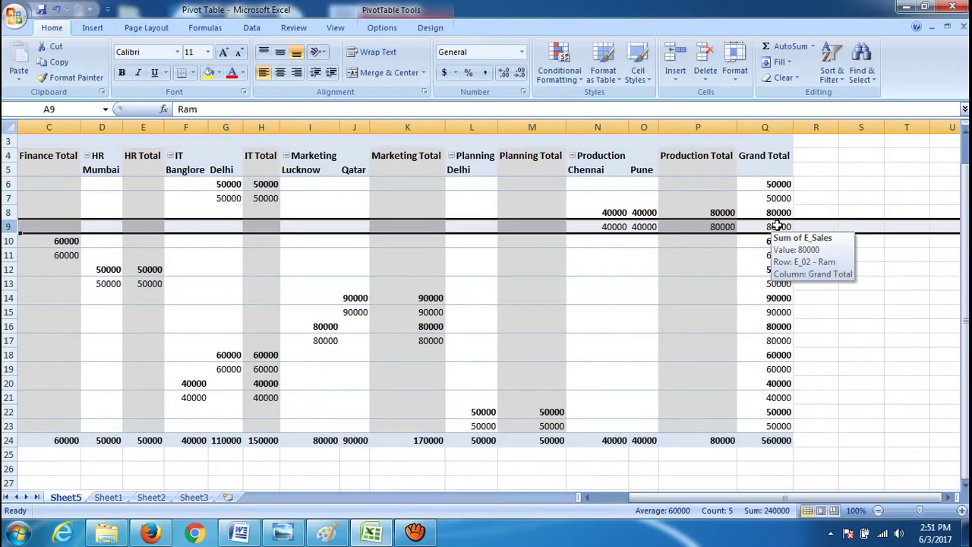
# Change the value field settings of E_Sales in the Sheet5 PivotTable to summarise by Average
pyautogui.click(415, 264)
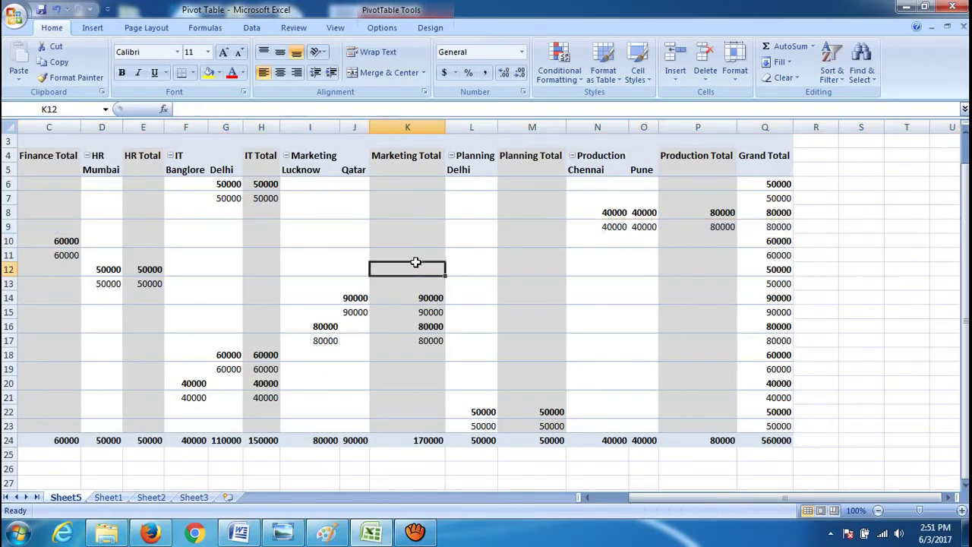
pyautogui.rightClick(416, 267)
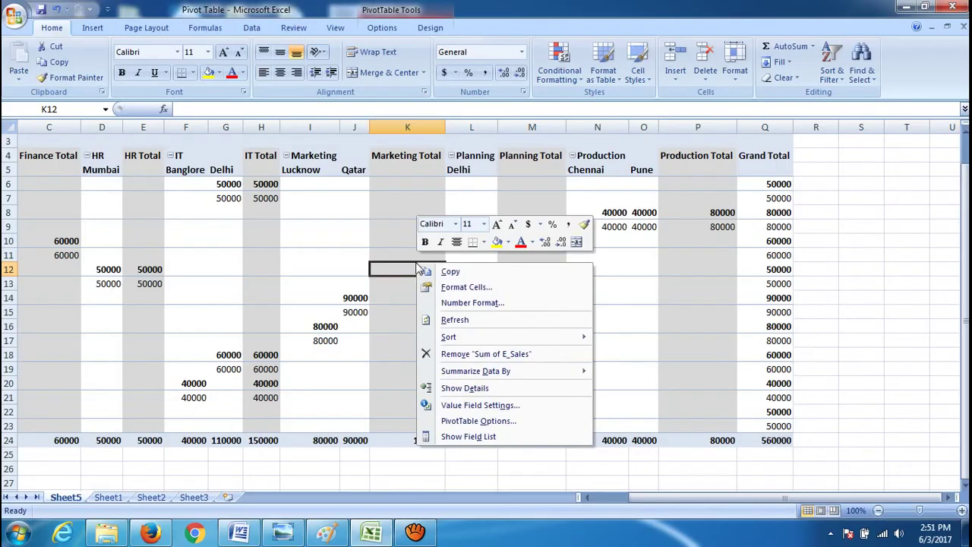
pyautogui.click(521, 407)
pyautogui.moveTo(541, 297); pyautogui.dragTo(544, 230)
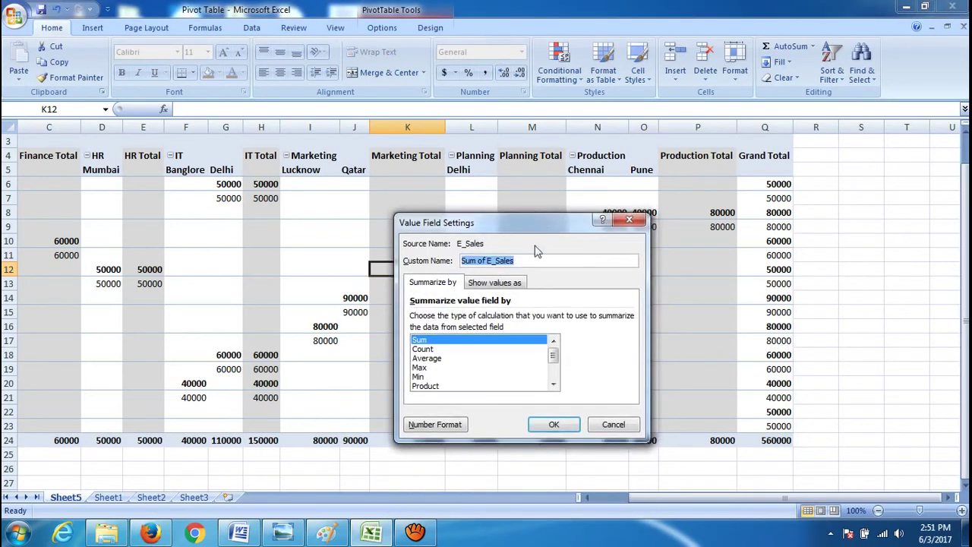
pyautogui.click(429, 350)
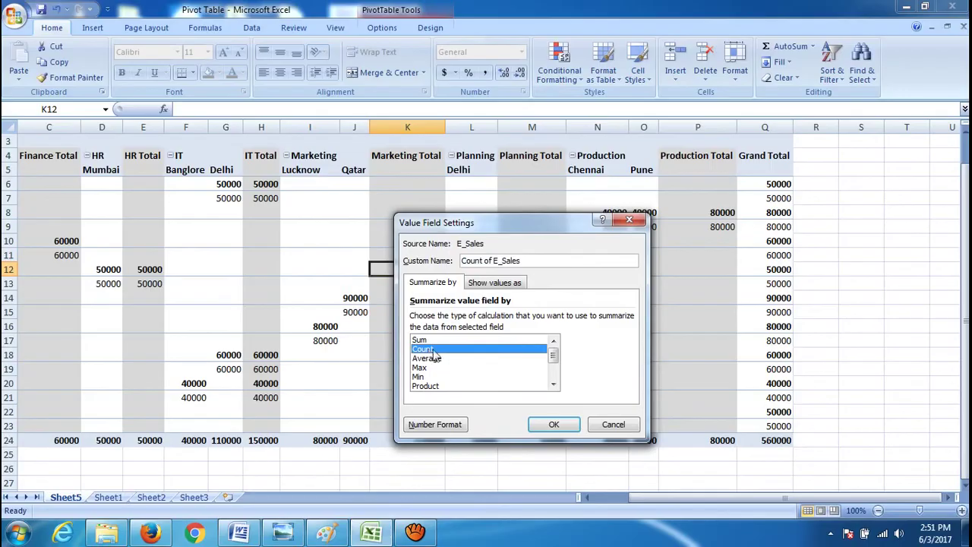
pyautogui.click(440, 359)
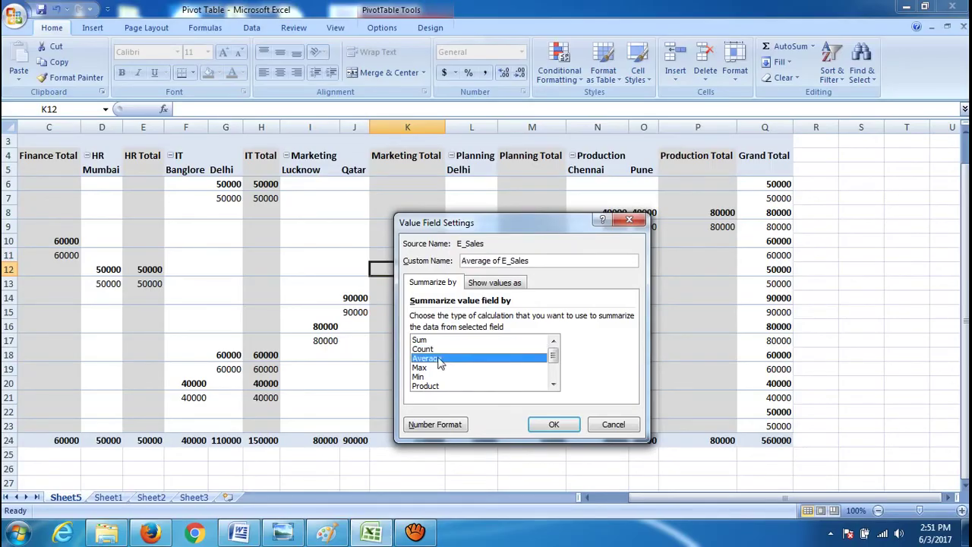
pyautogui.click(551, 422)
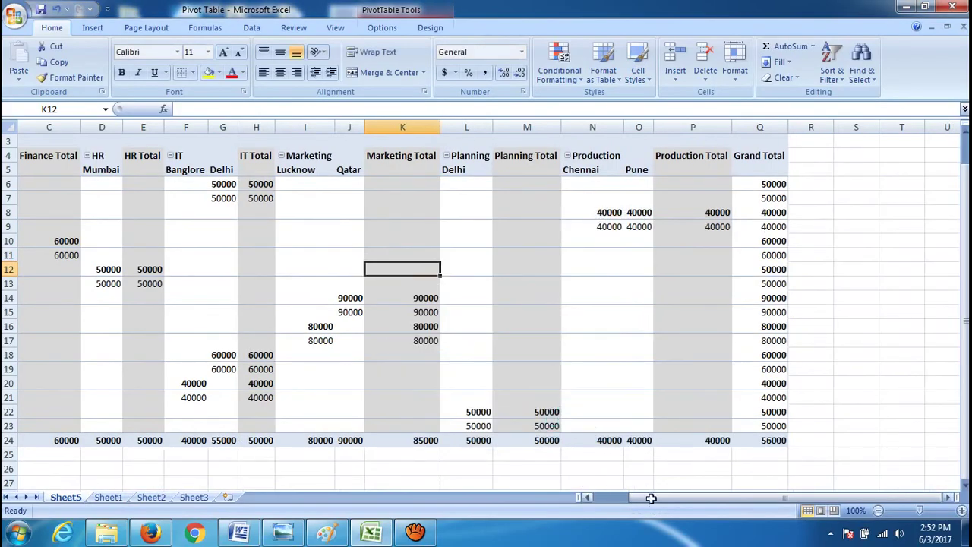
# Examine the averaged E_02 employee row in the PivotTable across the Production regions, Production Total and Grand Total
pyautogui.moveTo(660, 494); pyautogui.dragTo(622, 493)
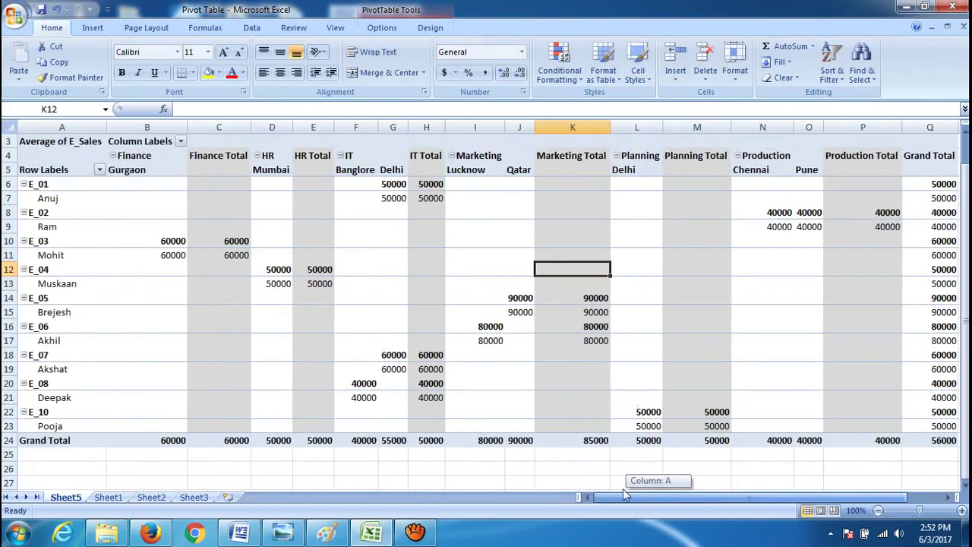
pyautogui.click(9, 225)
pyautogui.moveTo(736, 494); pyautogui.dragTo(756, 498)
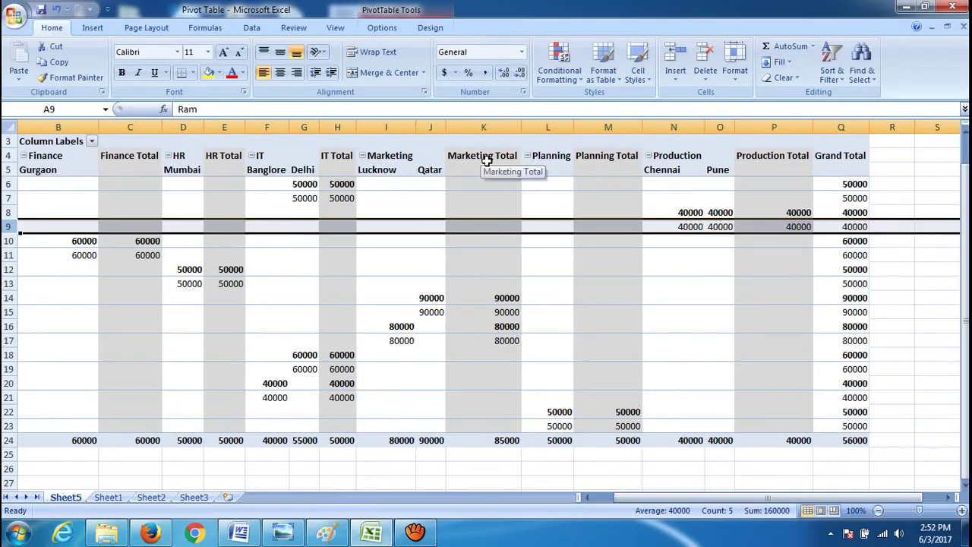
# Compare the Qatar value of E_05 and the Lucknow value of E_06 with the averaged Marketing Total column
pyautogui.moveTo(668, 497); pyautogui.dragTo(661, 497)
pyautogui.click(514, 298)
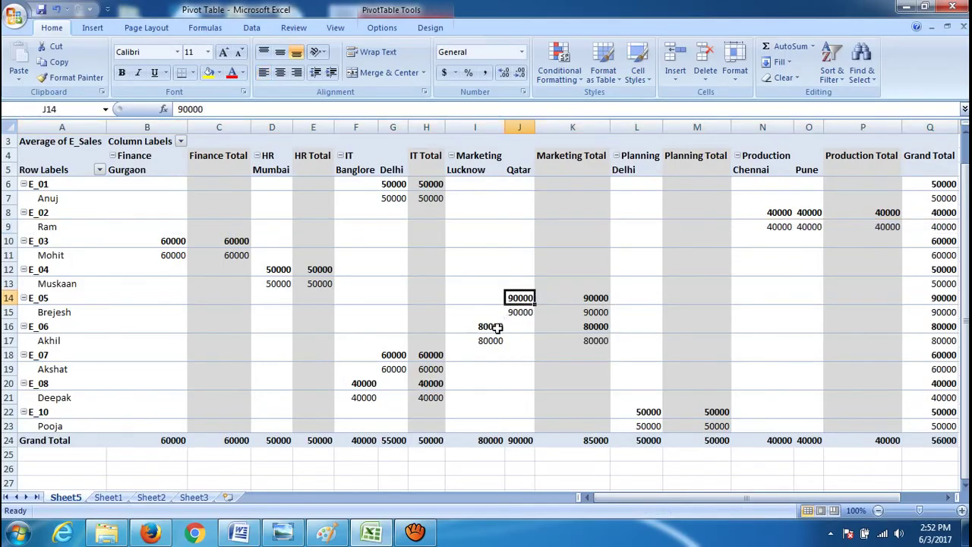
pyautogui.click(493, 326)
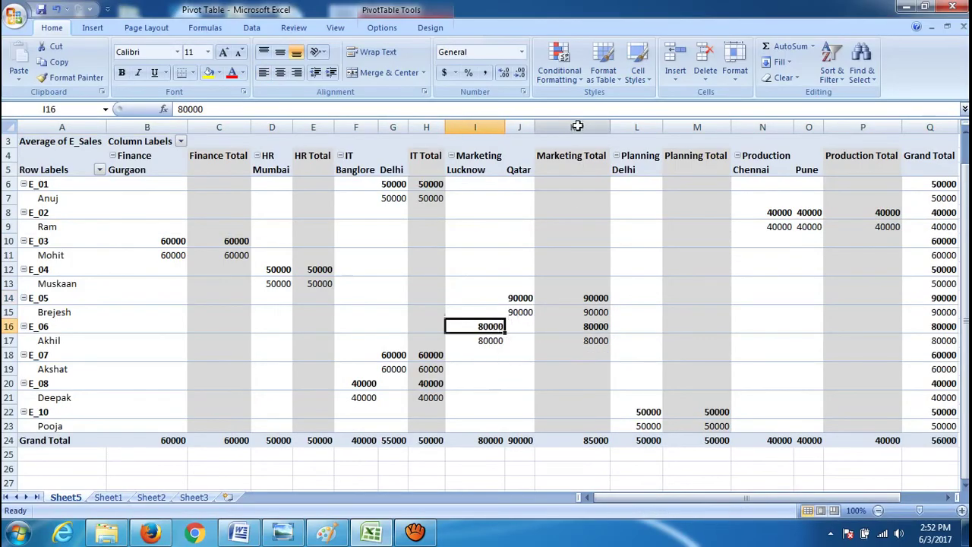
pyautogui.click(578, 156)
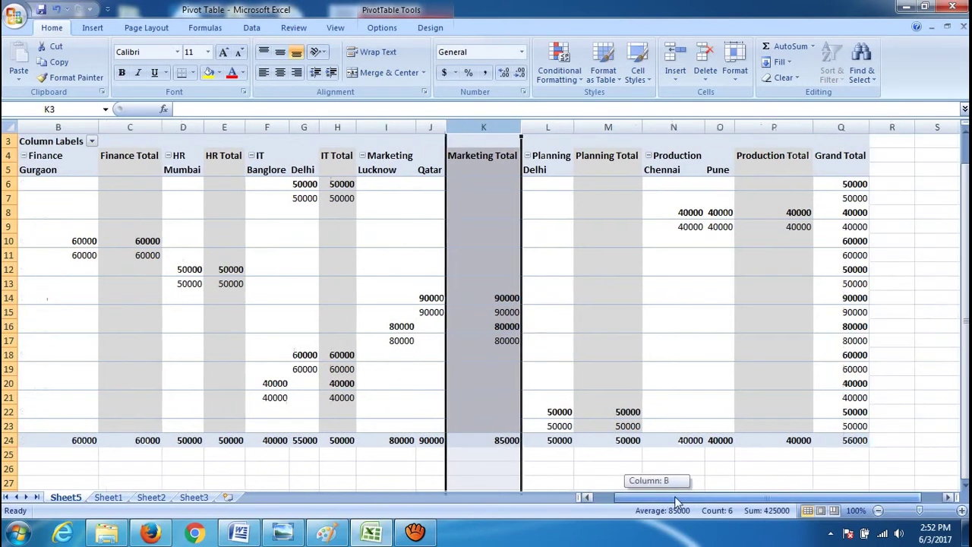
pyautogui.moveTo(657, 497)
pyautogui.mouseDown()
pyautogui.moveTo(698, 498)
pyautogui.moveTo(662, 503)
pyautogui.mouseUp()
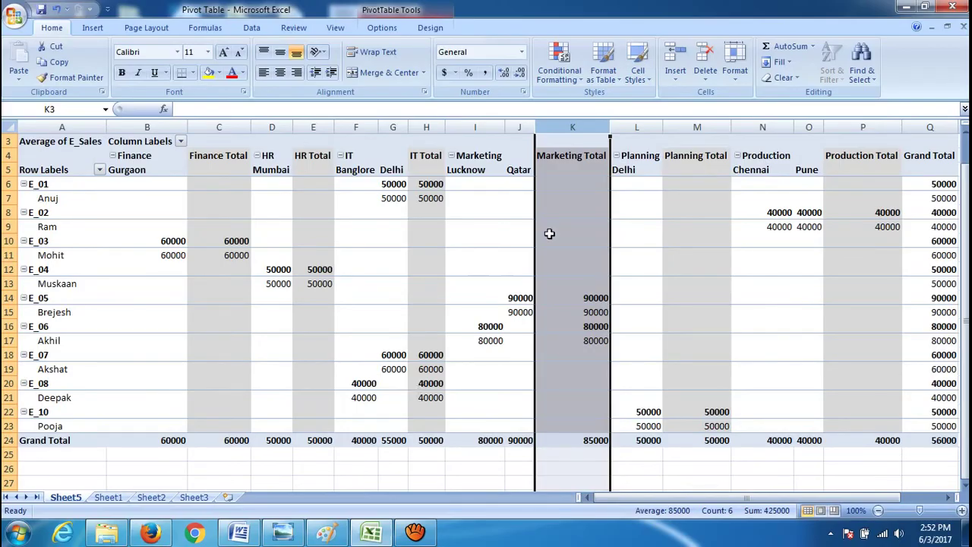
# Apply Pivot Style Dark 17 from the PivotTable styles to the Sheet5 PivotTable
pyautogui.click(416, 12)
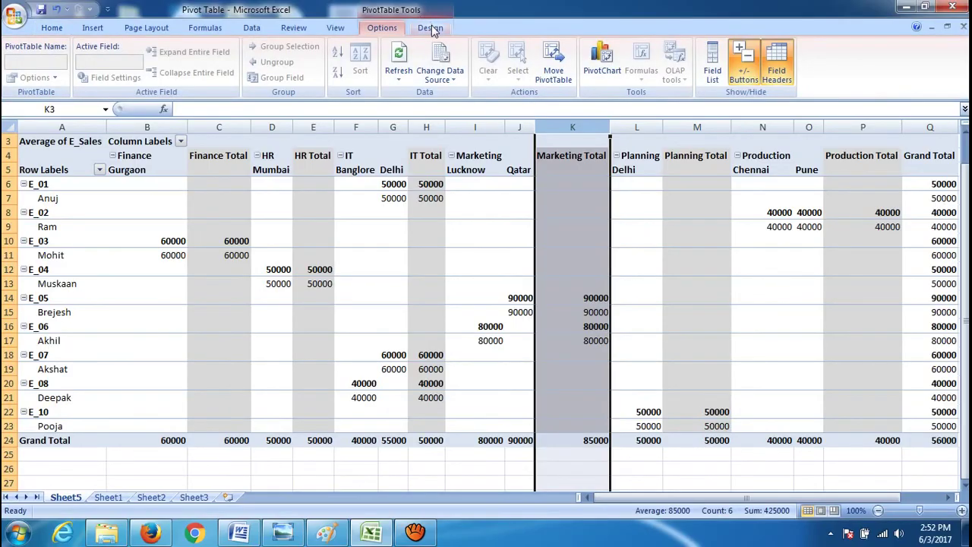
pyautogui.click(431, 28)
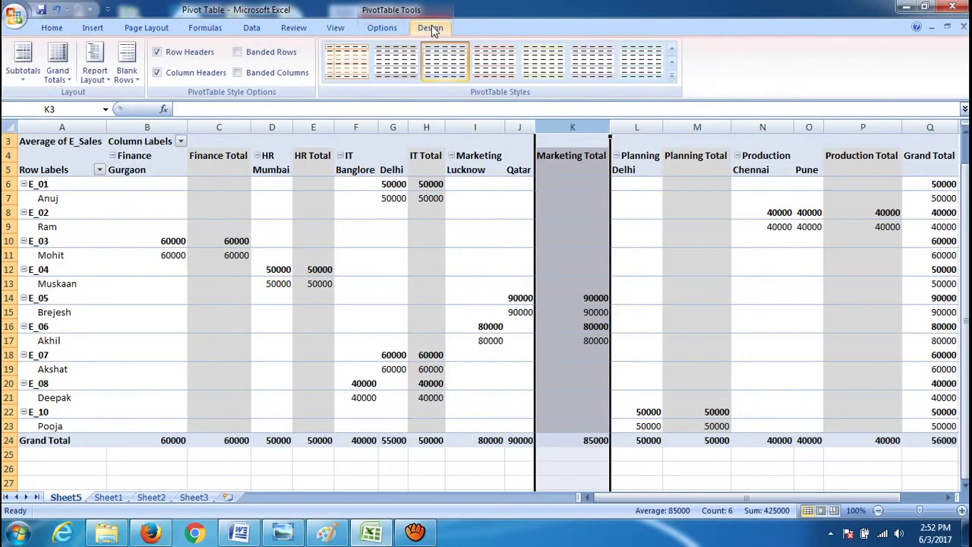
pyautogui.click(671, 76)
pyautogui.moveTo(672, 92); pyautogui.dragTo(682, 188)
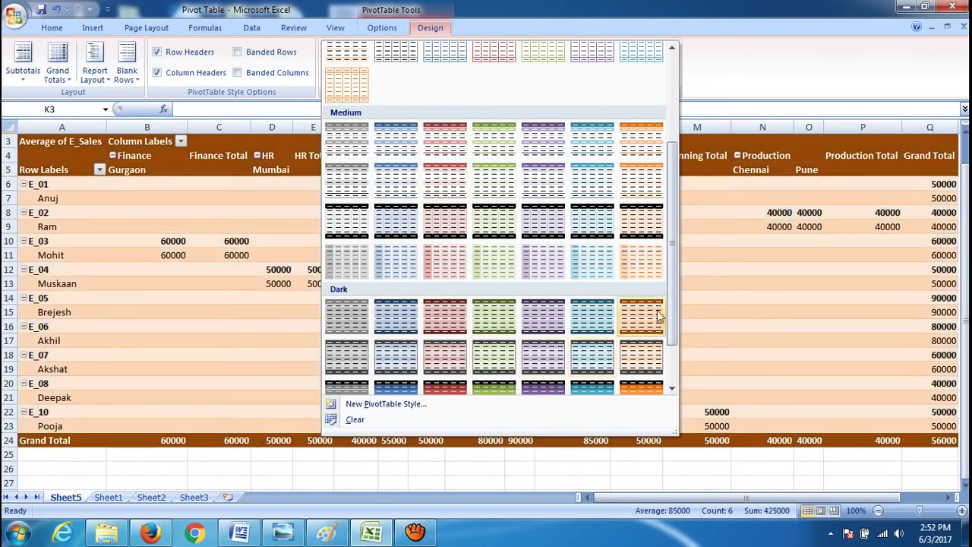
pyautogui.scroll(-1, 676, 353)
pyautogui.moveTo(676, 353); pyautogui.dragTo(676, 356)
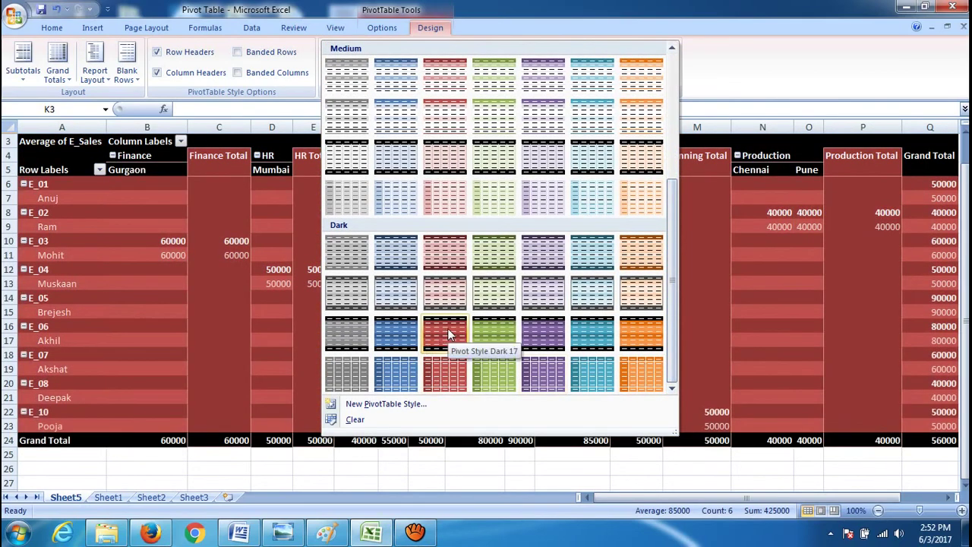
pyautogui.click(447, 328)
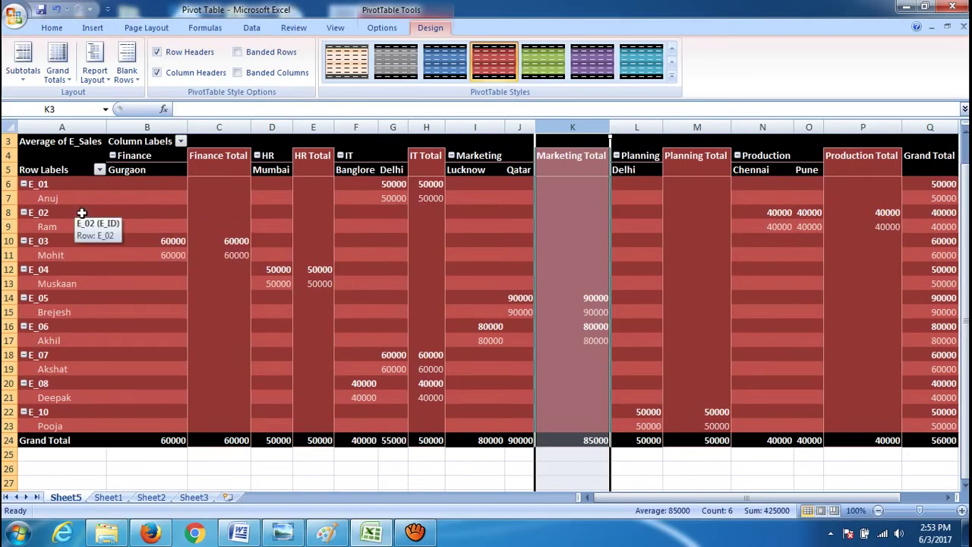
# Insert a blank line after each item in the PivotTable
pyautogui.click(134, 78)
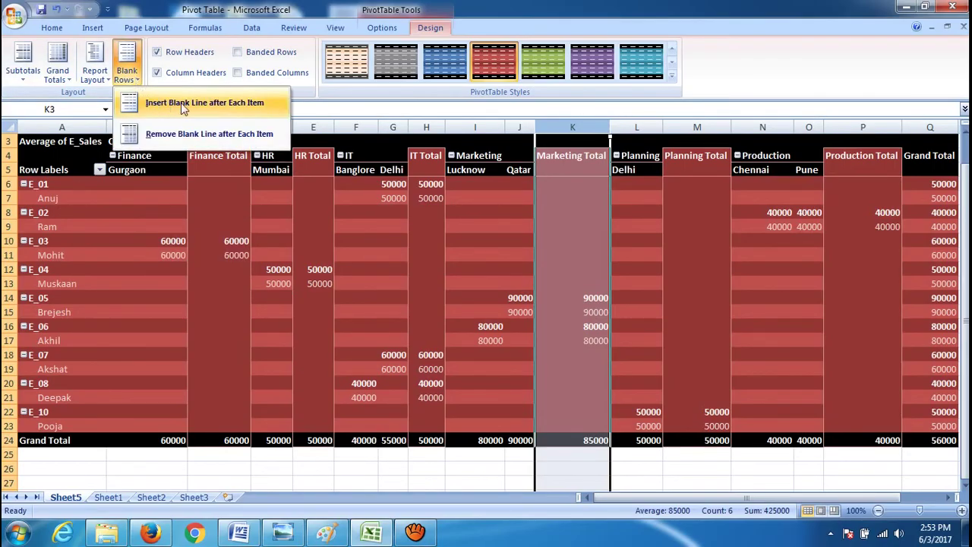
pyautogui.click(205, 104)
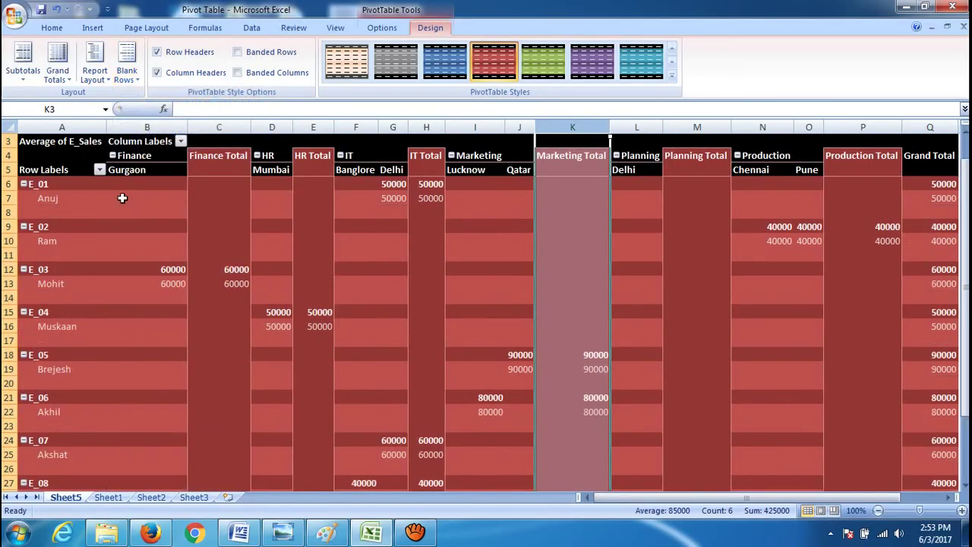
# Try the tabular form report layout on the PivotTable
pyautogui.click(105, 74)
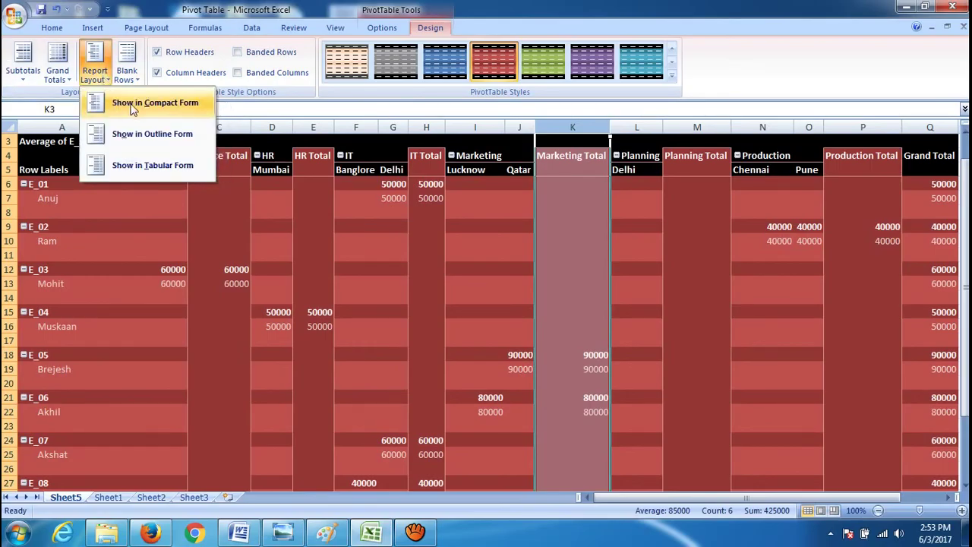
pyautogui.click(159, 161)
pyautogui.click(95, 69)
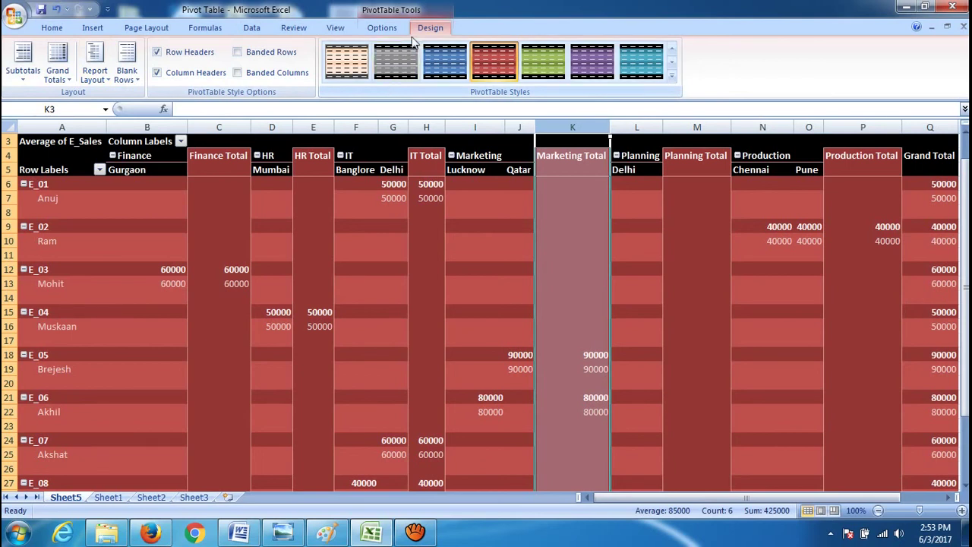
# Insert a stacked column PivotChart based on the Sheet5 PivotTable
pyautogui.click(394, 12)
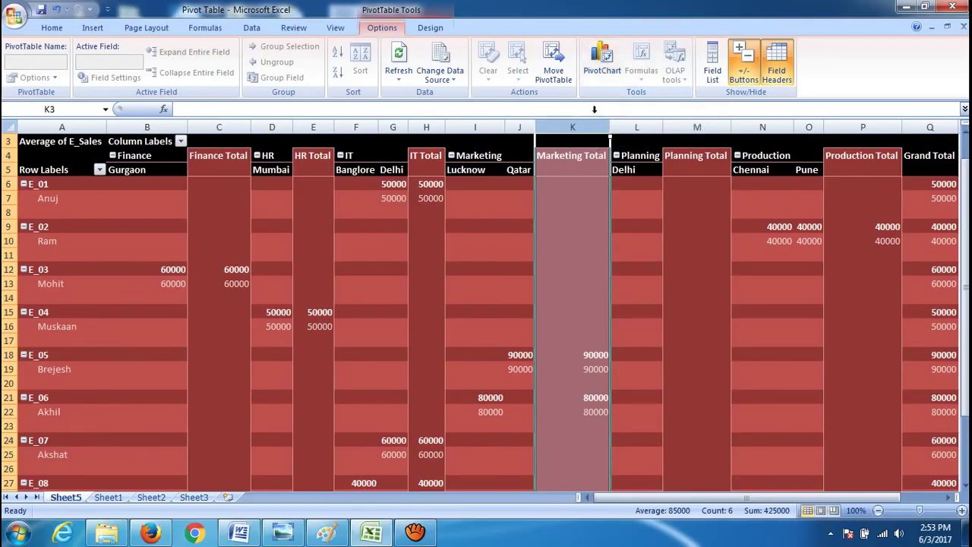
pyautogui.click(602, 74)
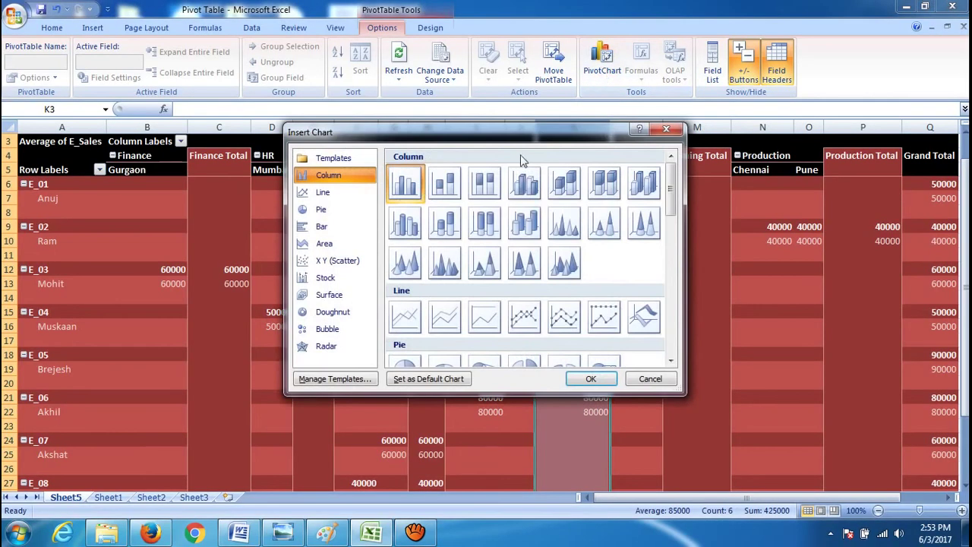
pyautogui.moveTo(674, 192)
pyautogui.mouseDown()
pyautogui.moveTo(675, 312)
pyautogui.moveTo(678, 179)
pyautogui.mouseUp()
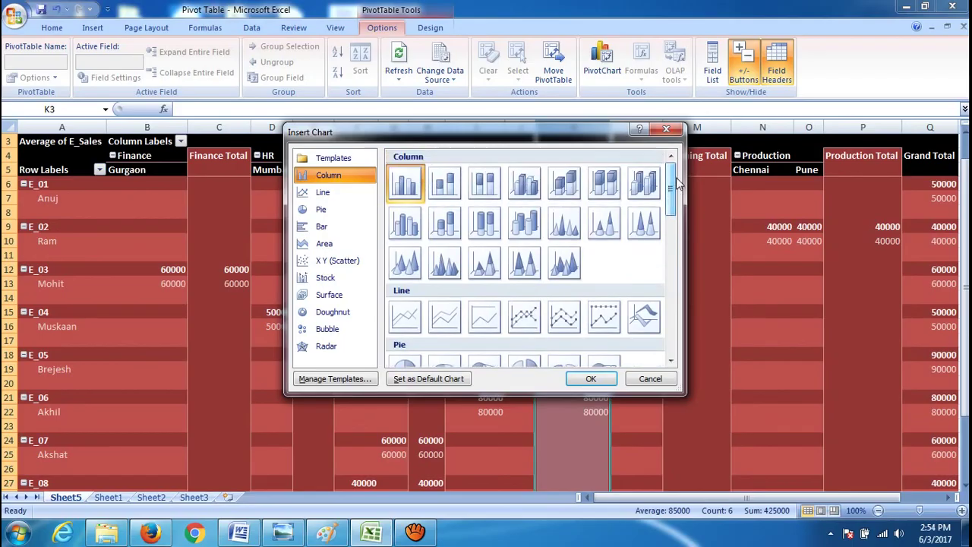
pyautogui.click(450, 190)
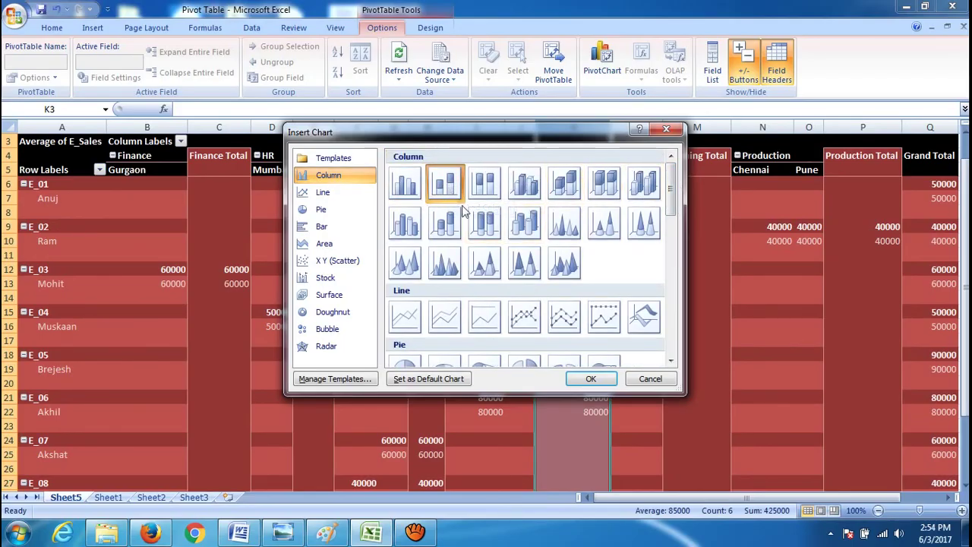
pyautogui.click(589, 379)
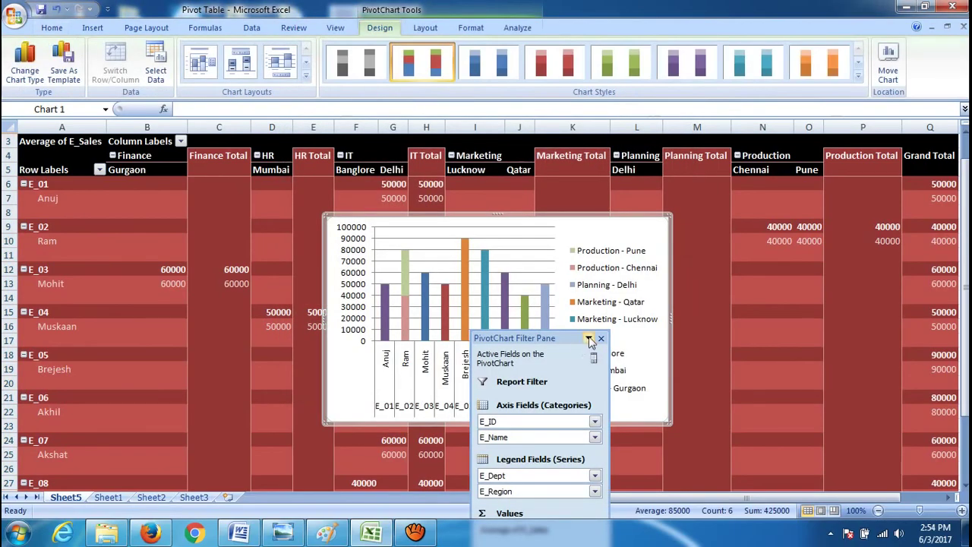
pyautogui.click(589, 338)
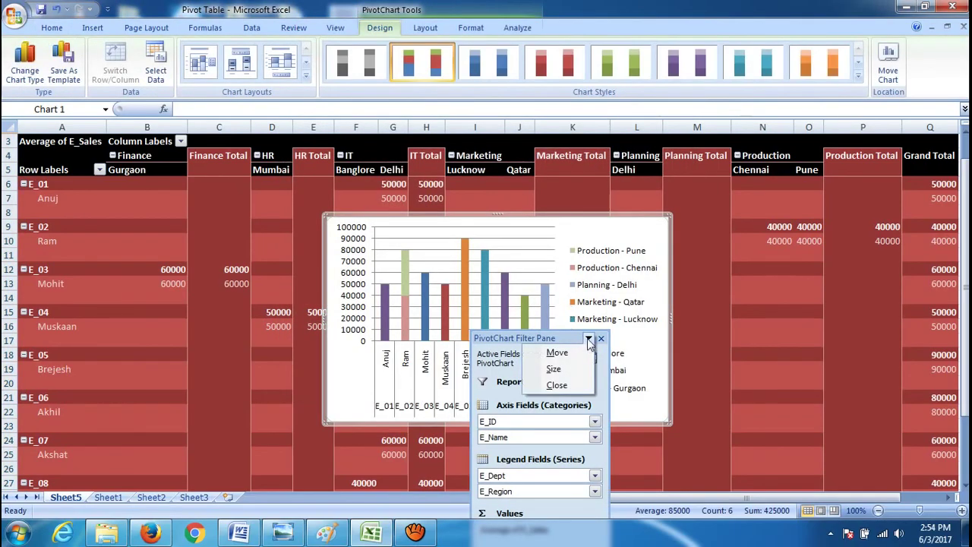
pyautogui.click(565, 353)
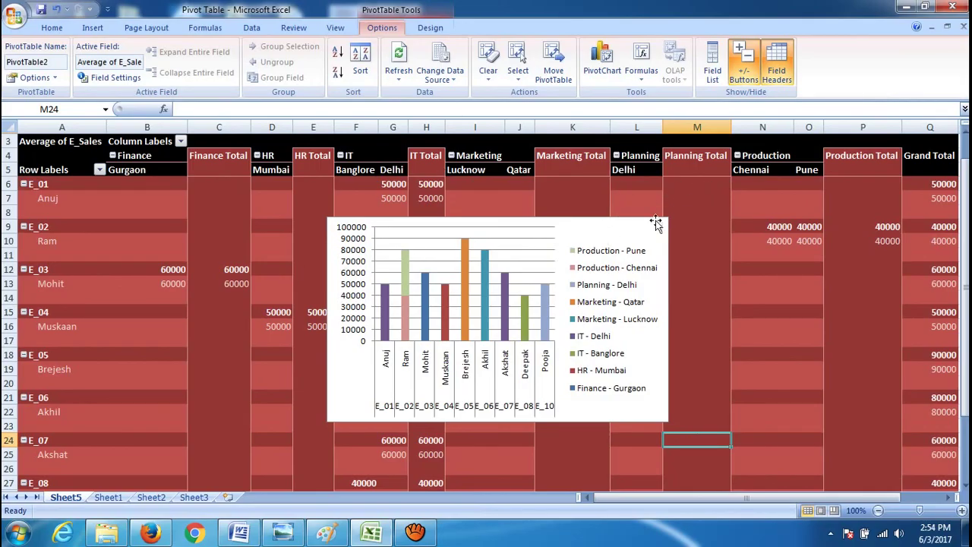
# Move the PivotChart from Sheet5 to cell D3 of Sheet2 and place the PivotChart Filter Pane beside the chart
pyautogui.click(590, 235)
pyautogui.rightClick(591, 237)
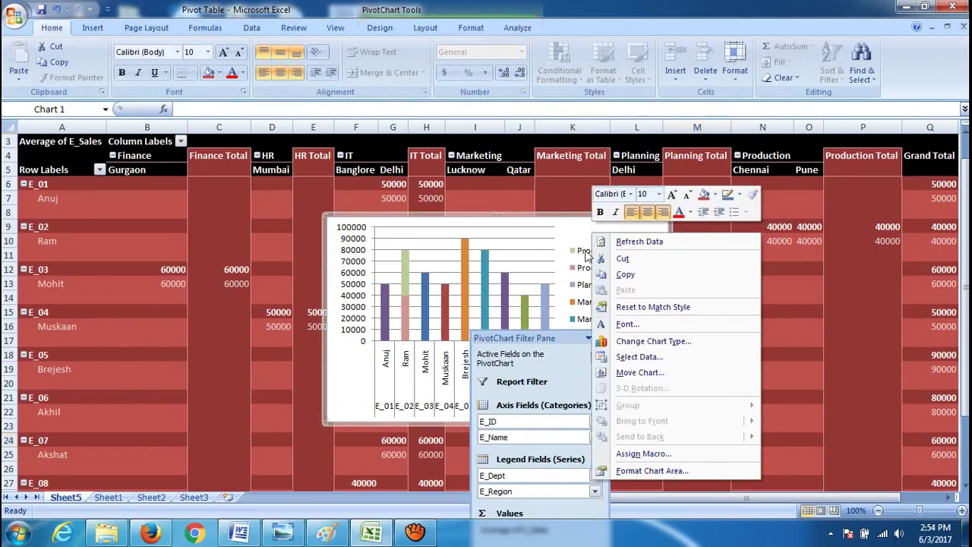
pyautogui.click(607, 252)
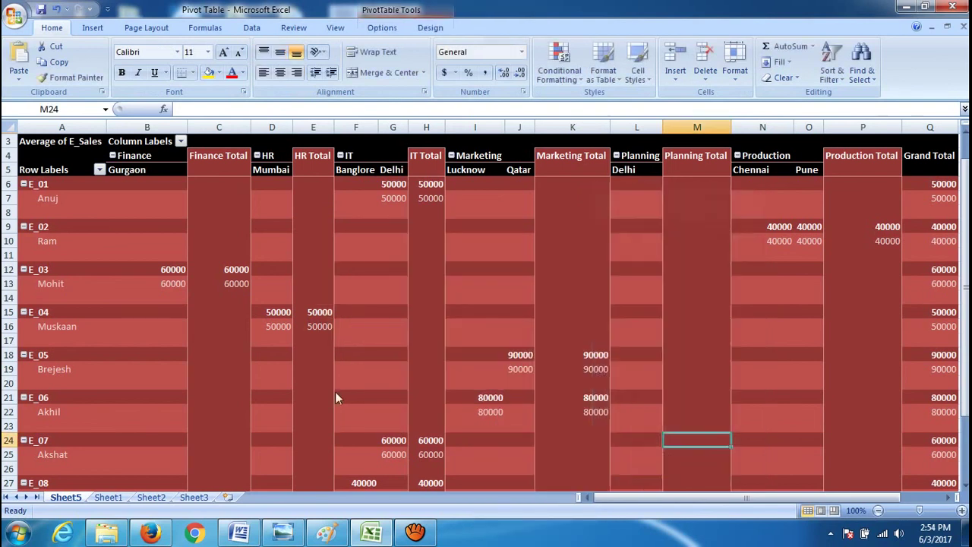
pyautogui.click(151, 498)
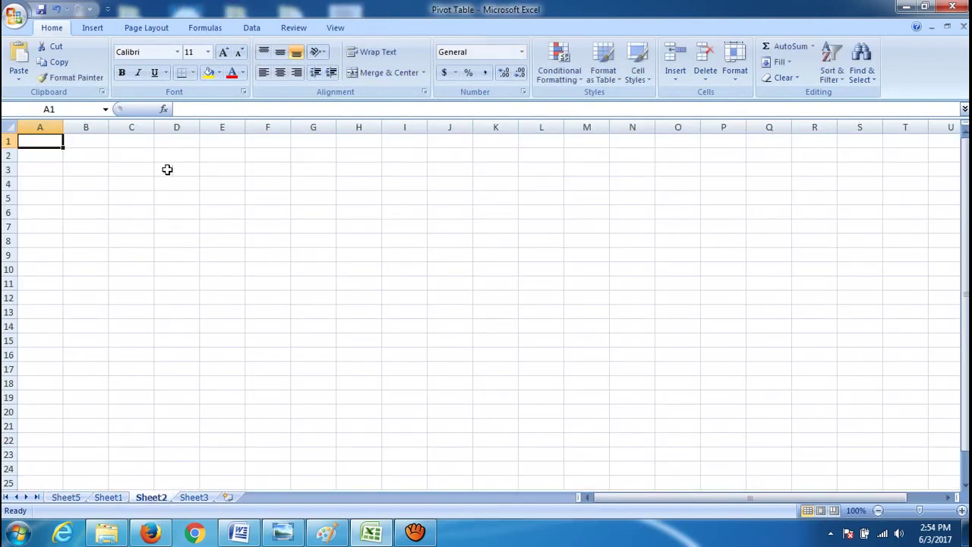
pyautogui.click(167, 166)
pyautogui.rightClick(168, 165)
pyautogui.click(214, 213)
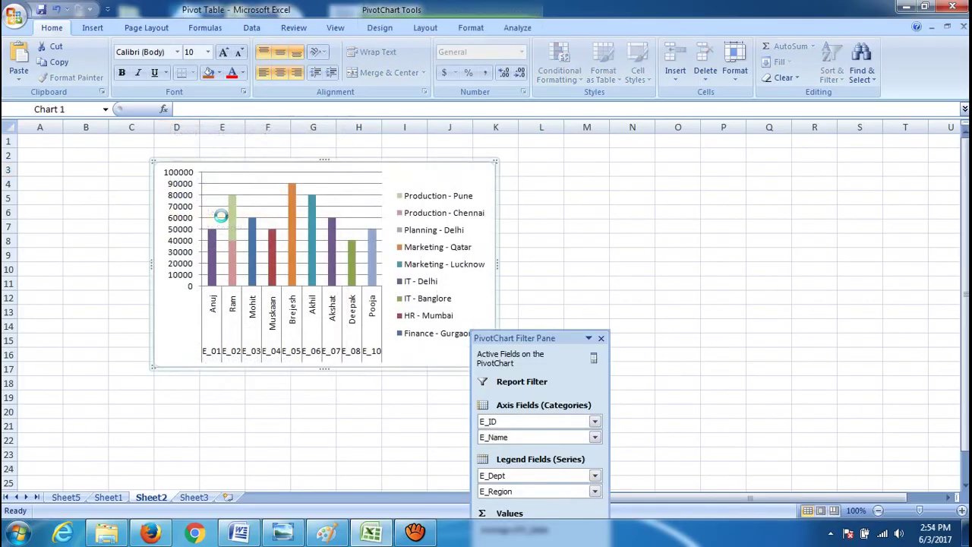
pyautogui.moveTo(560, 337); pyautogui.dragTo(596, 158)
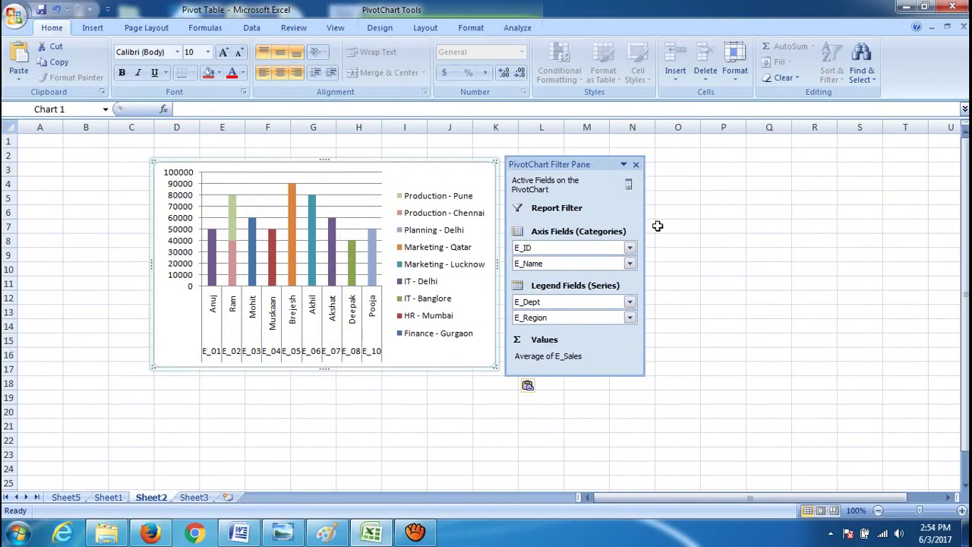
# Review the formatted PivotTable on Sheet5 from its first columns through the Grand Total column and row
pyautogui.click(69, 496)
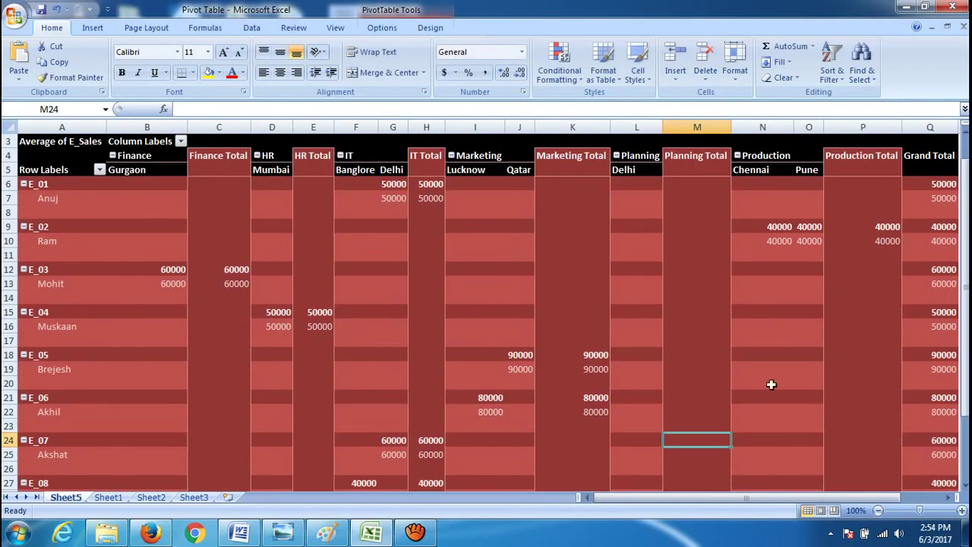
pyautogui.moveTo(748, 495); pyautogui.dragTo(794, 494)
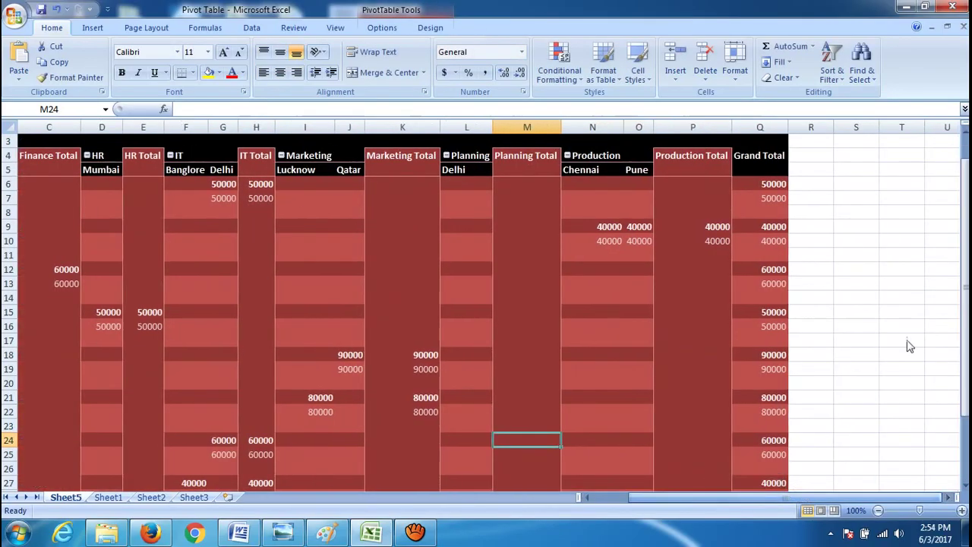
pyautogui.moveTo(962, 284); pyautogui.dragTo(963, 295)
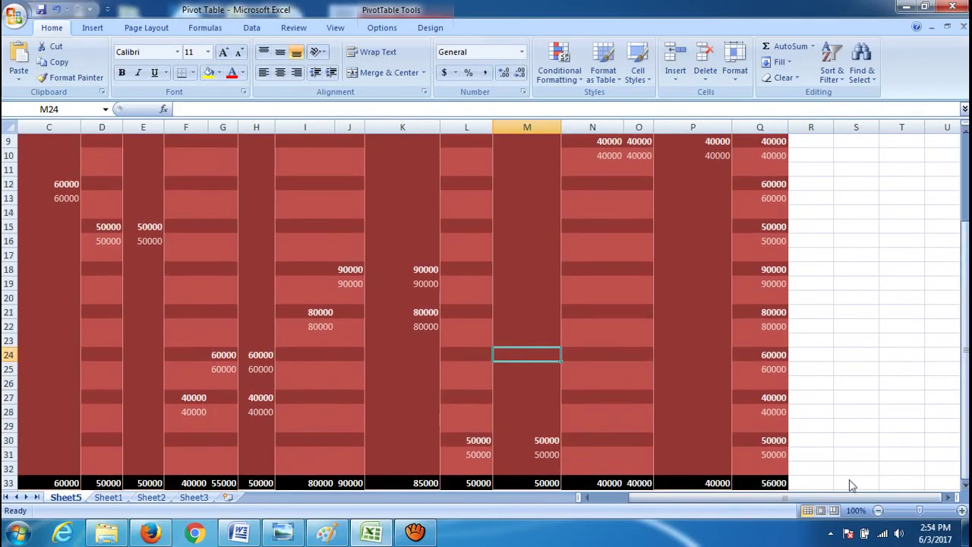
pyautogui.moveTo(813, 499); pyautogui.dragTo(775, 510)
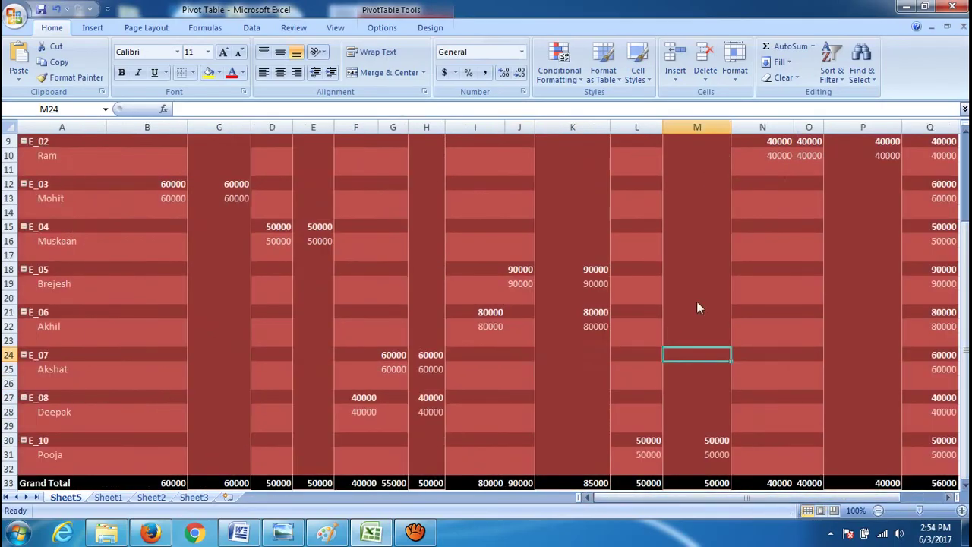